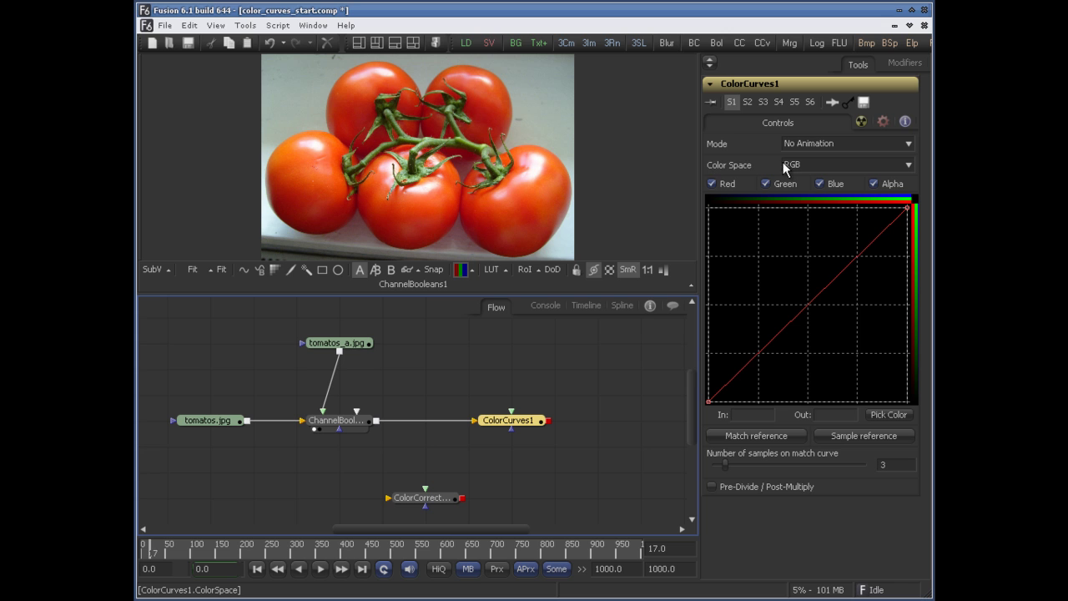
# Step: Try the HLS and CMY curve colour spaces, then set it back to RGB
pyautogui.click(828, 170)
pyautogui.click(822, 200)
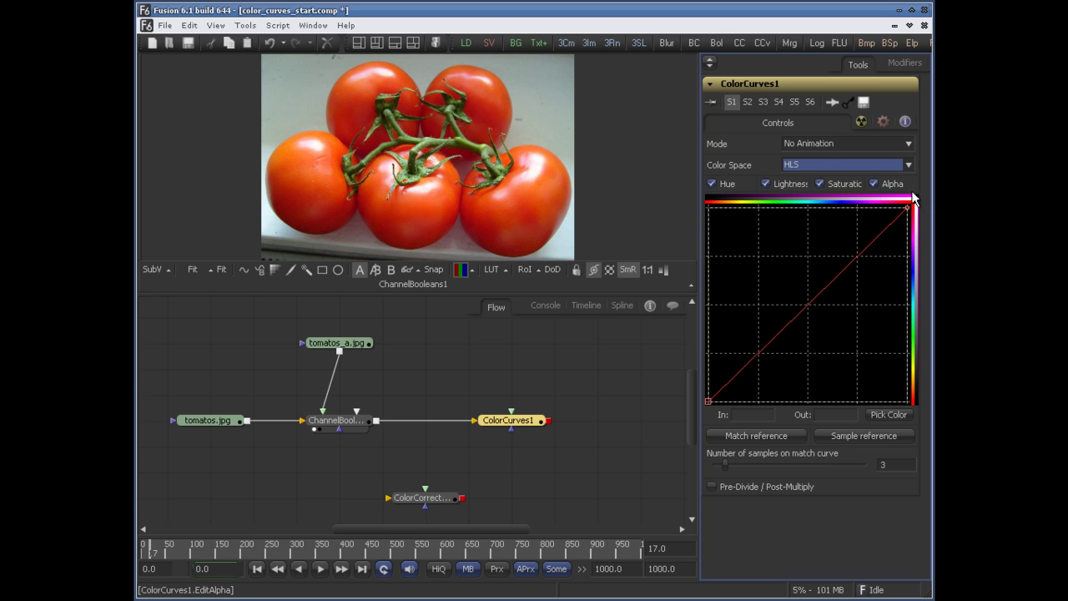
pyautogui.click(818, 165)
pyautogui.click(816, 218)
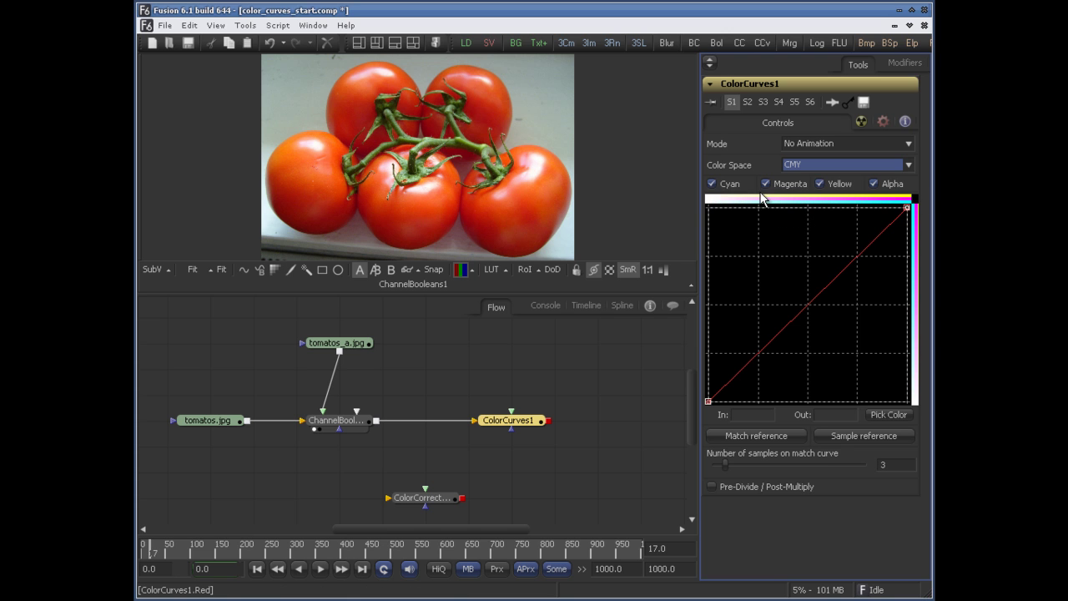
pyautogui.click(803, 170)
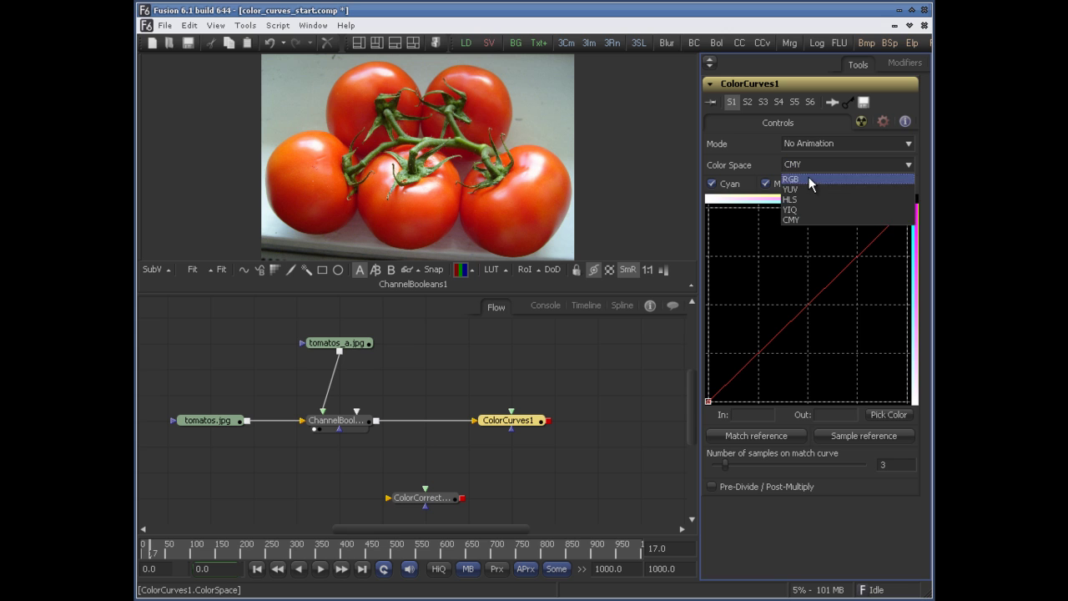
pyautogui.click(808, 177)
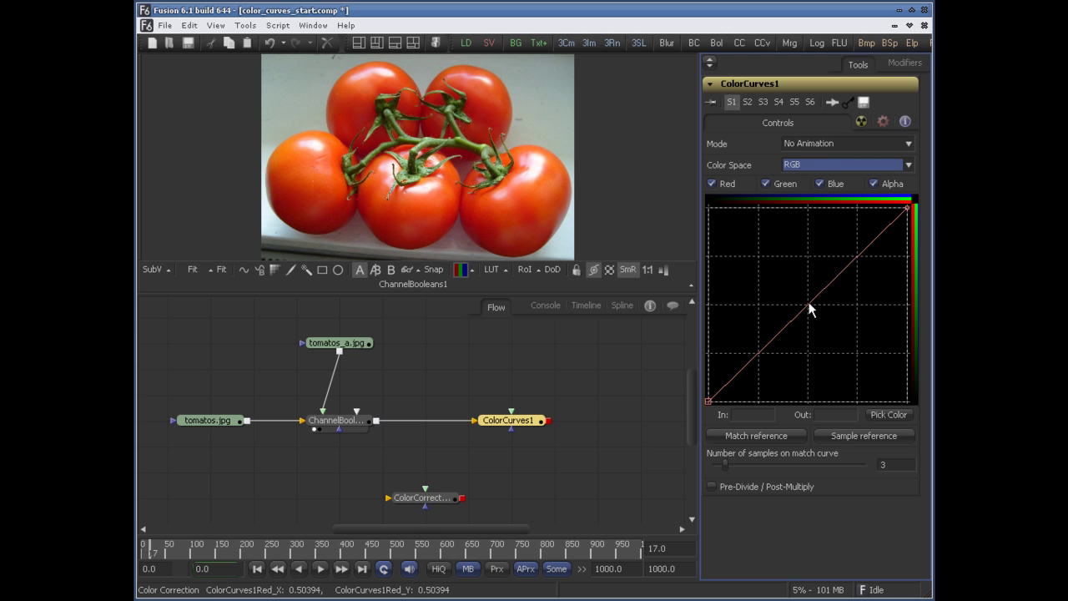
# Step: Turn off Green, show ColorCurves1 in the viewer and bend the red curve upward
pyautogui.click(767, 185)
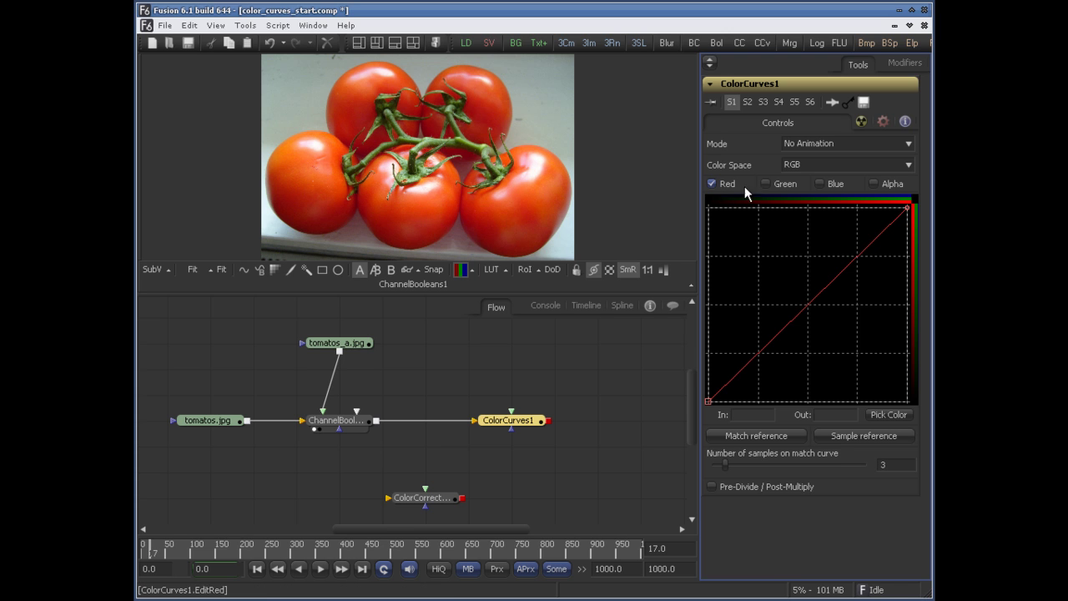
pyautogui.click(807, 306)
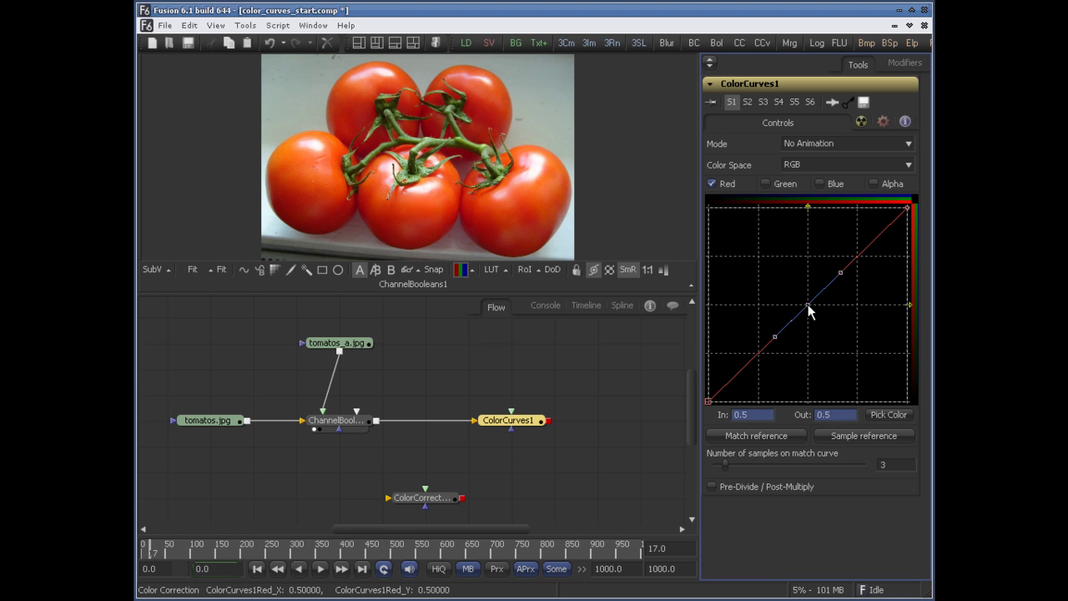
pyautogui.moveTo(808, 307); pyautogui.dragTo(781, 272)
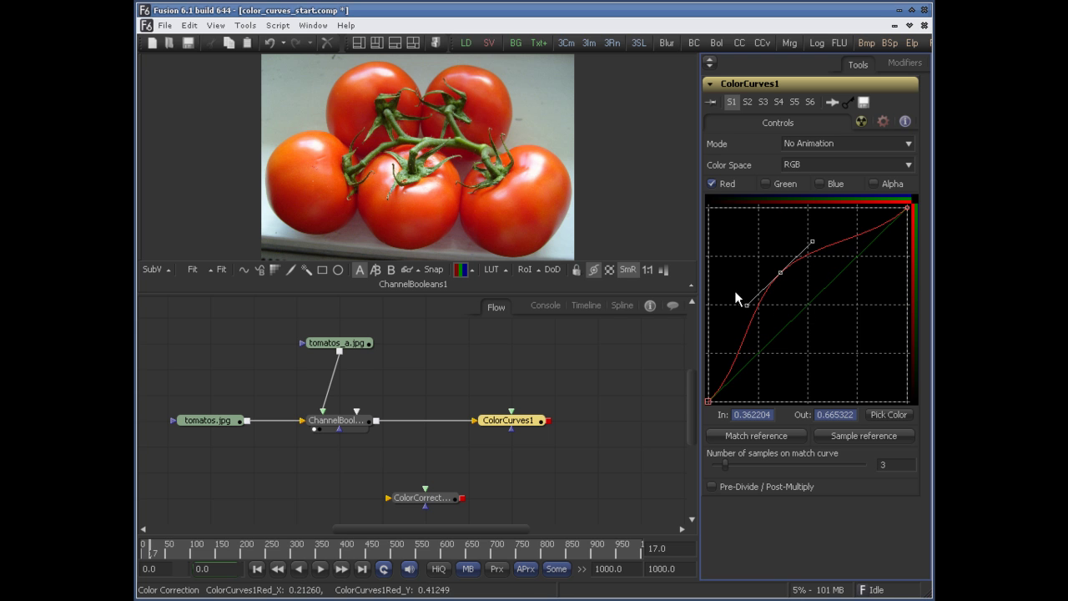
pyautogui.moveTo(511, 435); pyautogui.dragTo(510, 230)
pyautogui.moveTo(785, 274)
pyautogui.mouseDown()
pyautogui.moveTo(801, 291)
pyautogui.moveTo(776, 265)
pyautogui.moveTo(801, 297)
pyautogui.moveTo(769, 284)
pyautogui.mouseUp()
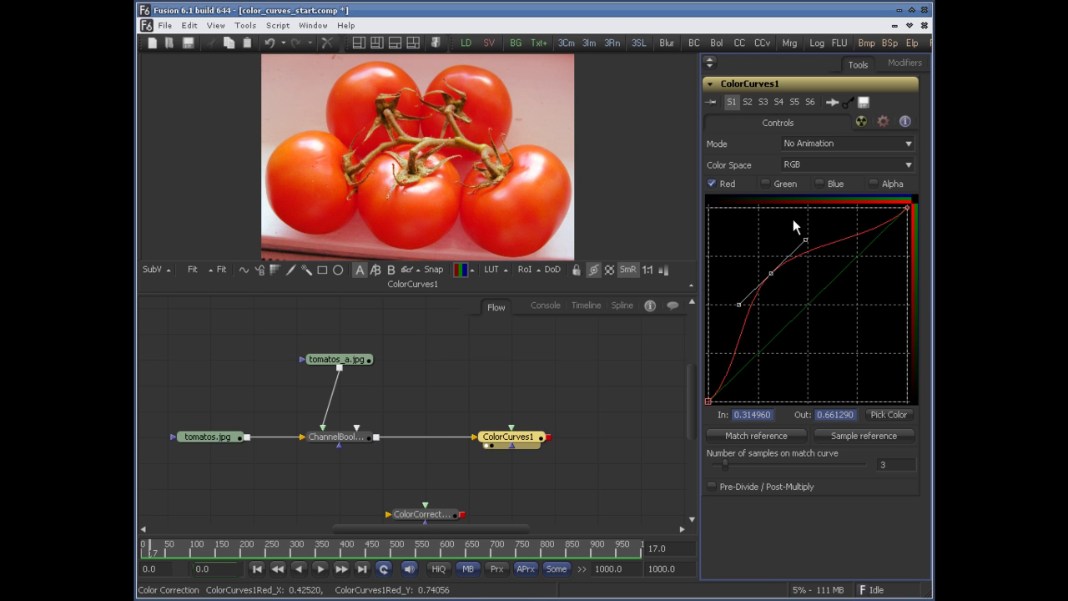
# Step: Reset the red curve to a straight line and return to frame 1
pyautogui.rightClick(733, 221)
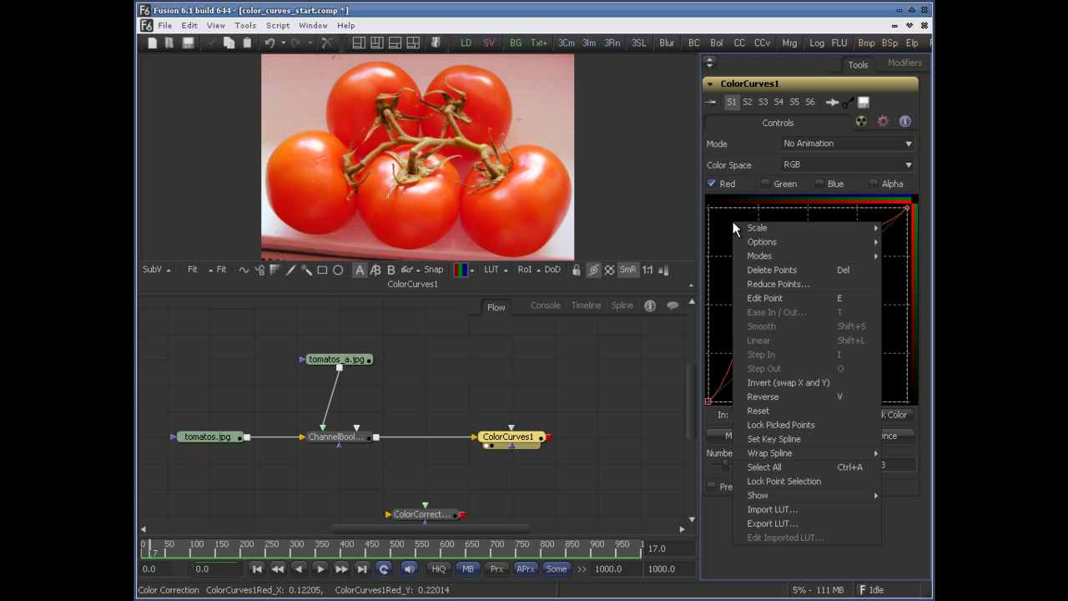
pyautogui.click(827, 410)
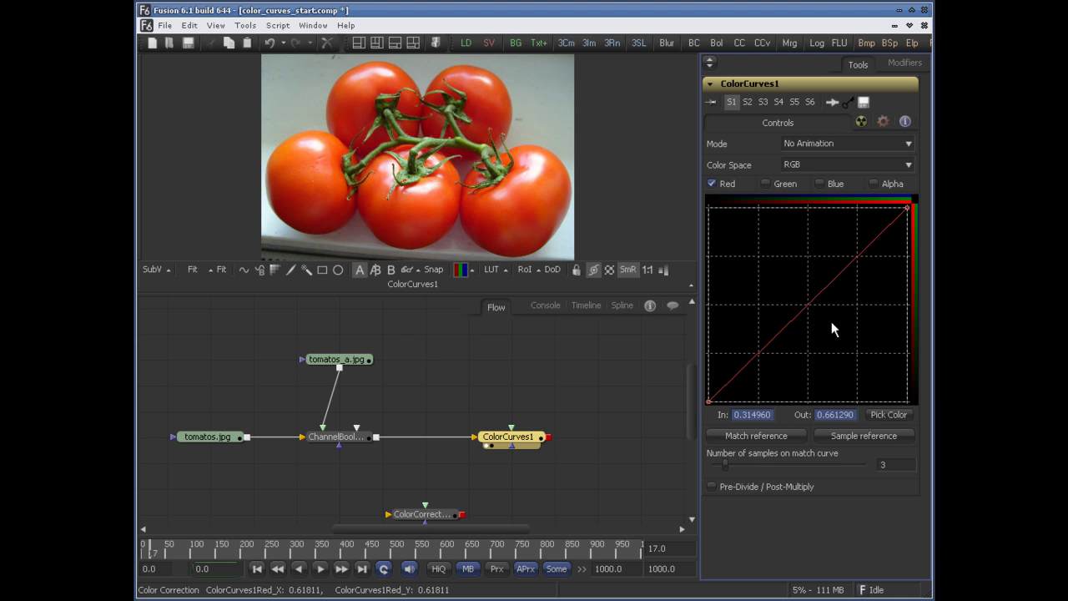
pyautogui.moveTo(151, 558); pyautogui.dragTo(144, 558)
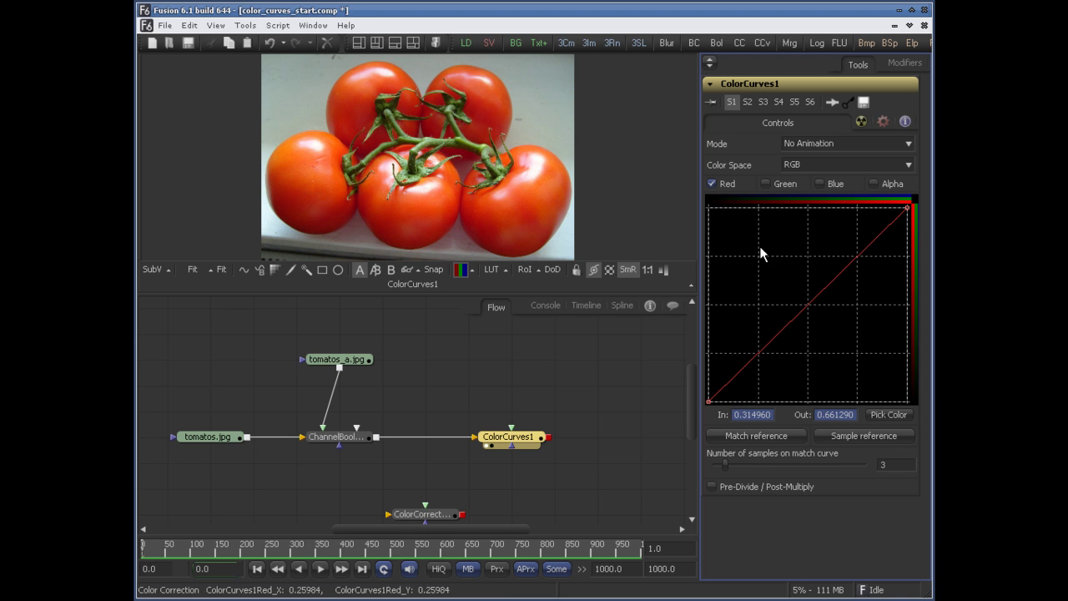
# Step: Set Mode to Animated Color Correct and bow the red curve's midpoint upward
pyautogui.click(830, 144)
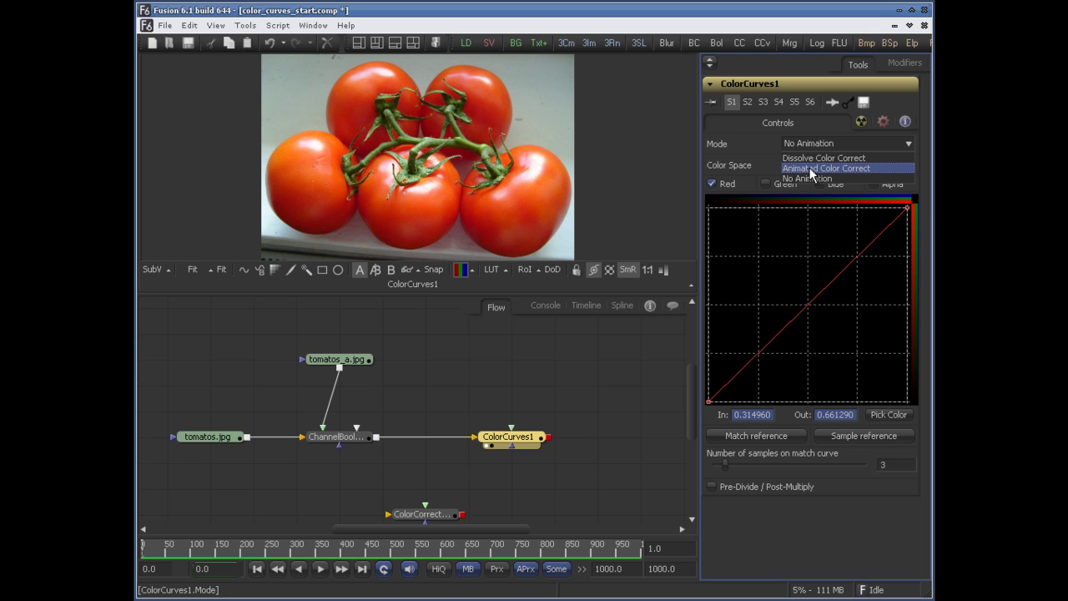
pyautogui.click(810, 170)
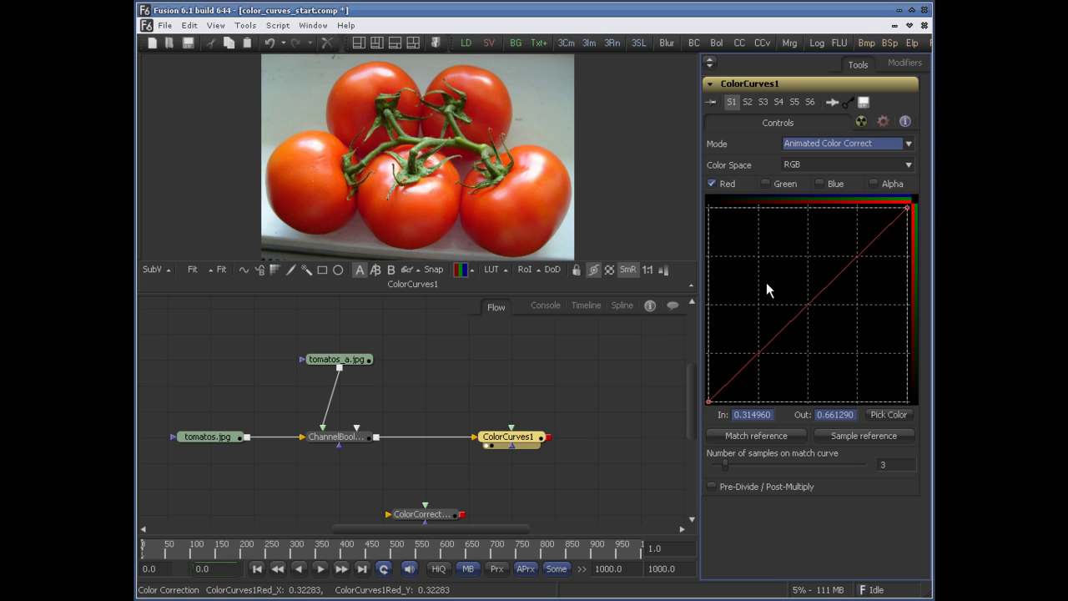
pyautogui.click(807, 304)
pyautogui.moveTo(807, 303); pyautogui.dragTo(792, 289)
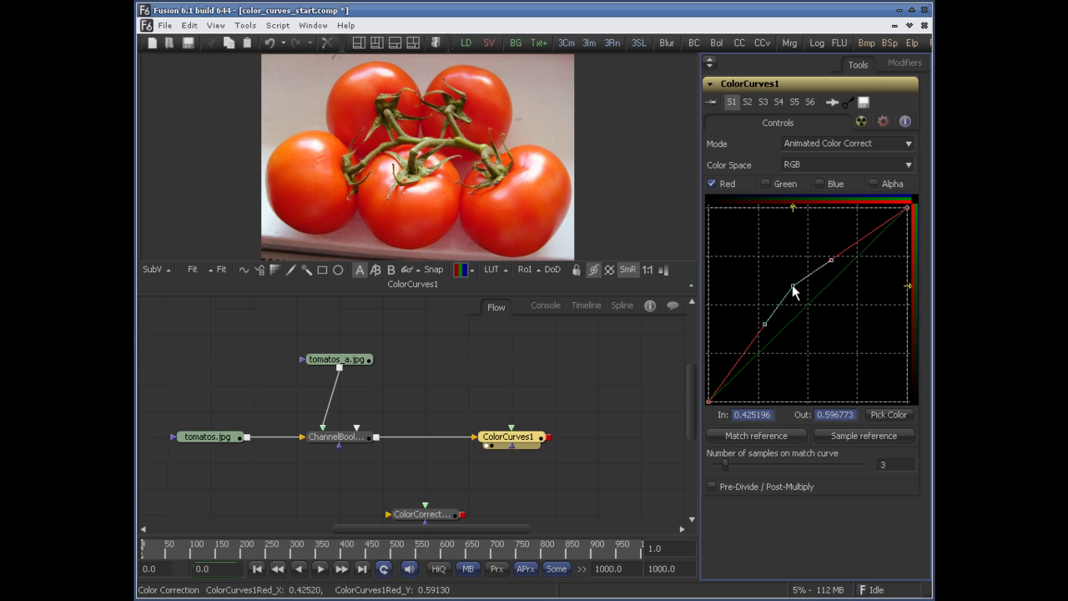
# Step: At frame 18, raise the red curve further and scrub the timeline to preview the animation
pyautogui.click(151, 553)
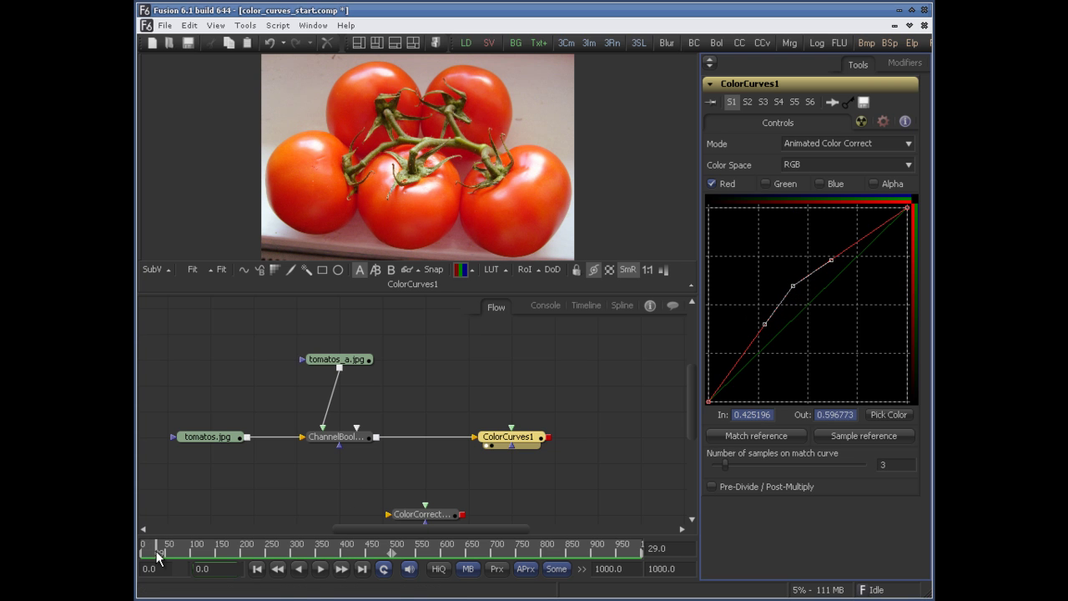
pyautogui.moveTo(793, 287); pyautogui.dragTo(775, 262)
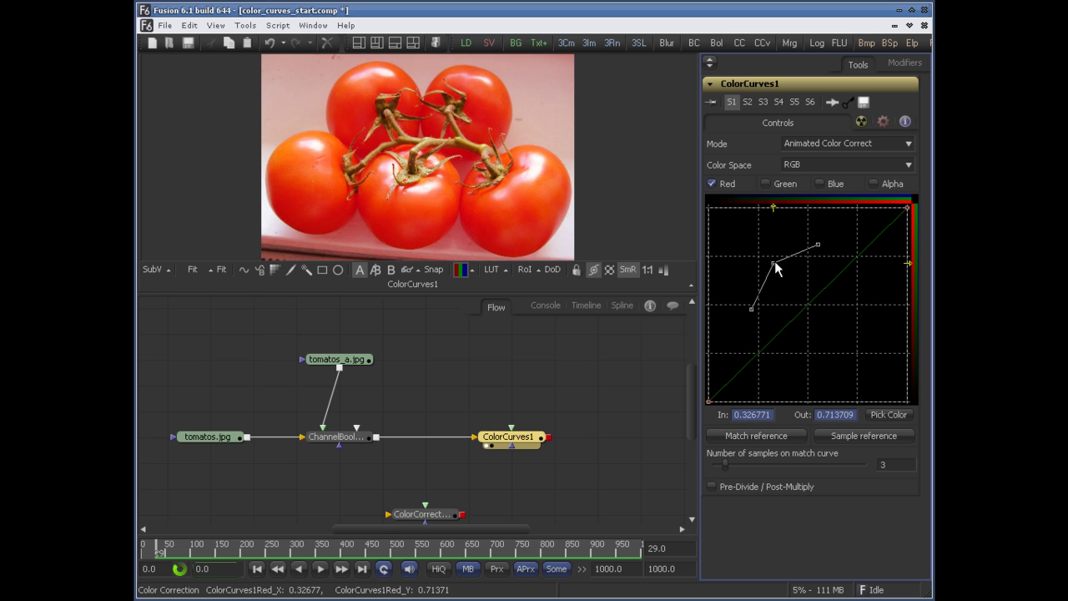
pyautogui.moveTo(158, 555); pyautogui.dragTo(134, 558)
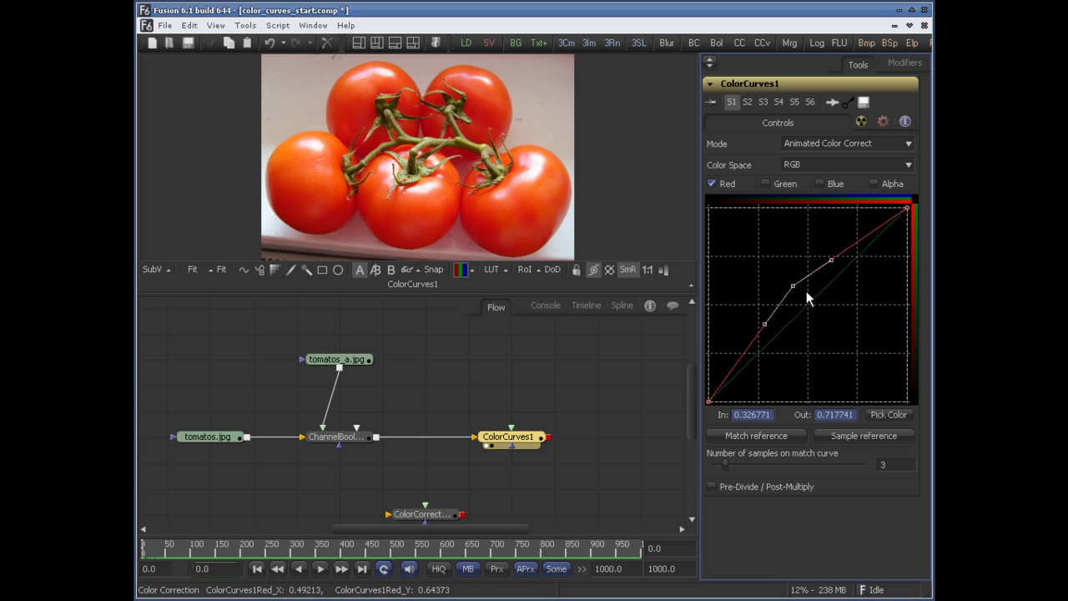
pyautogui.scroll(-2, 806, 290)
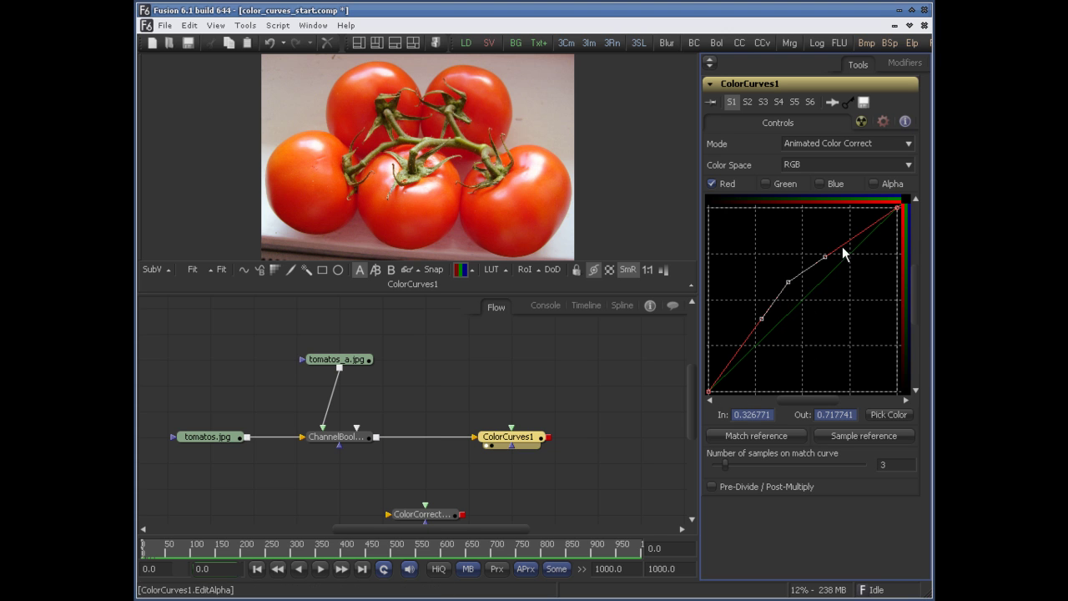
pyautogui.scroll(3, 786, 315)
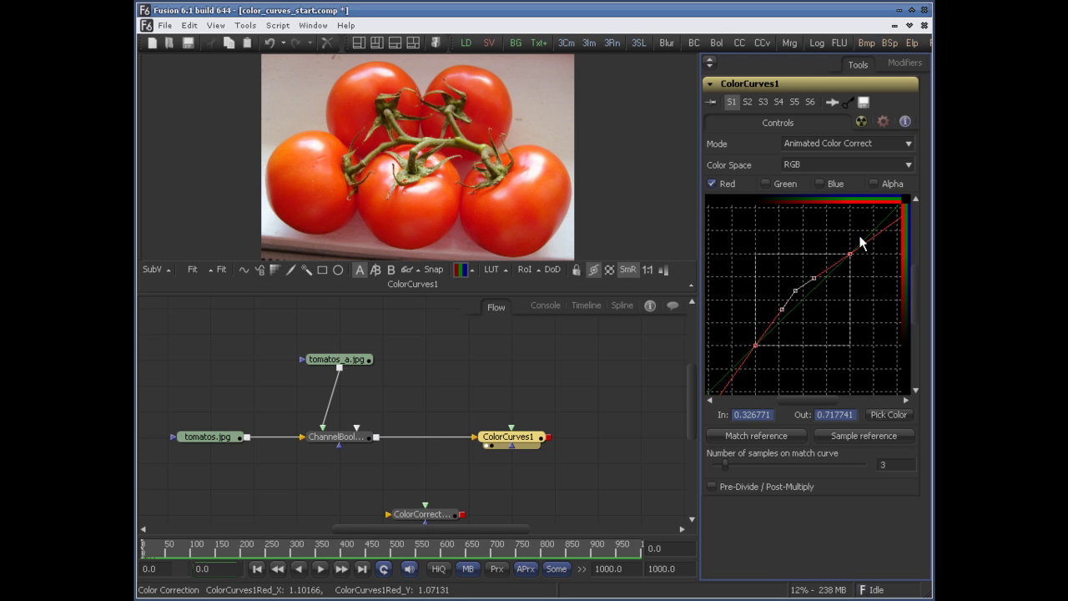
# Step: In the spline editor, isolate the Red curve of ColorCurves1 and raise its top point
pyautogui.click(621, 307)
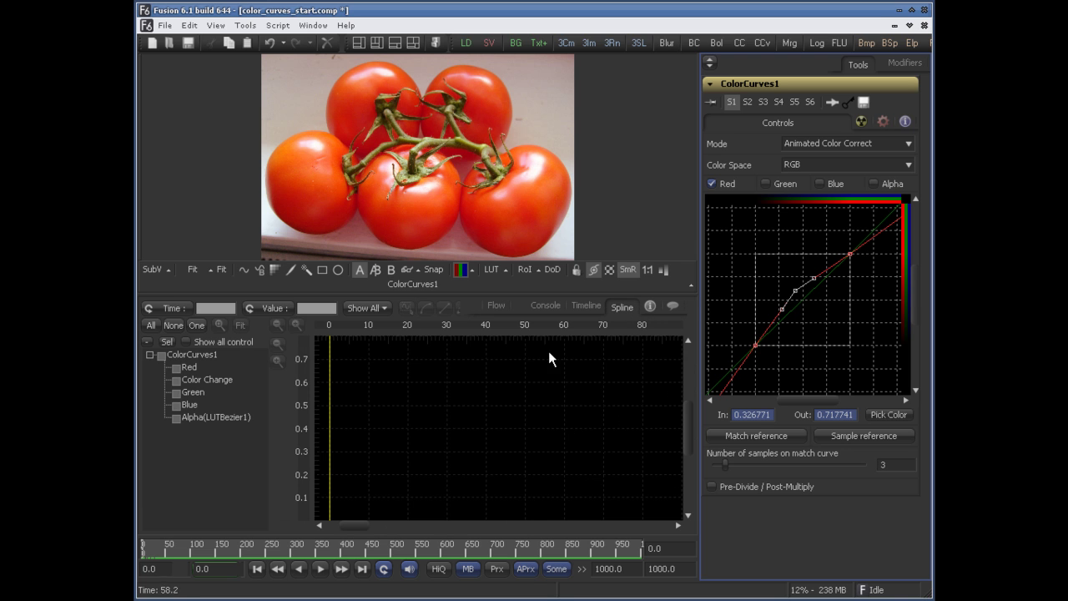
pyautogui.click(161, 355)
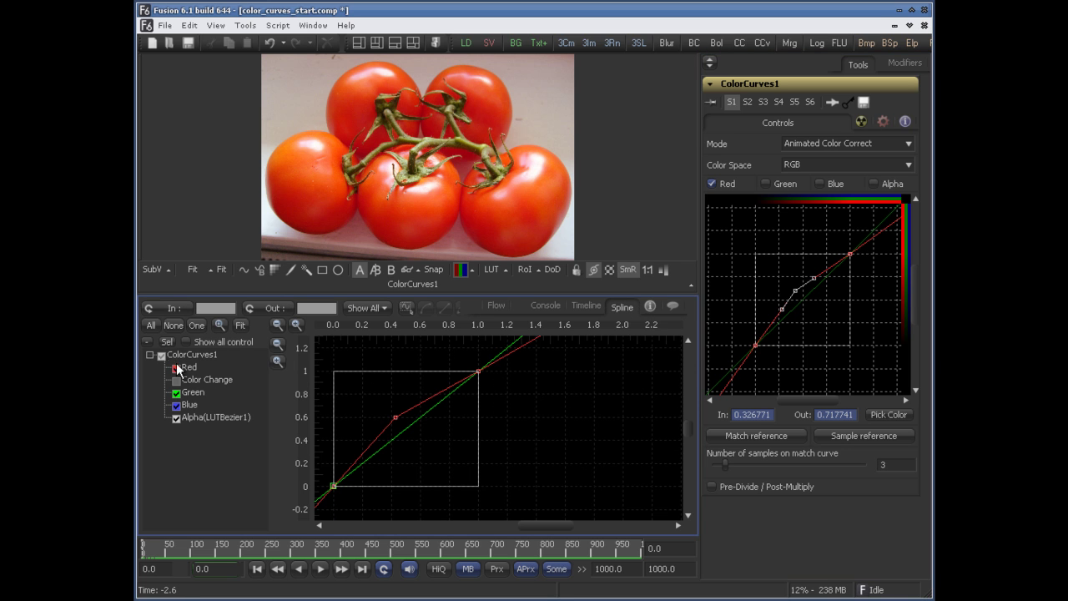
pyautogui.click(178, 417)
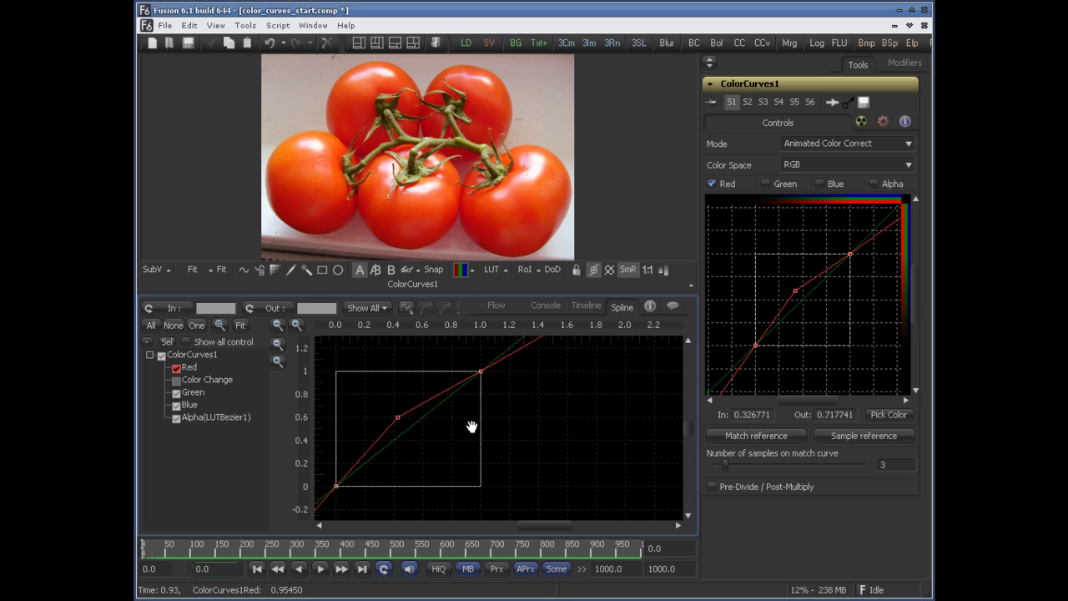
pyautogui.moveTo(470, 425); pyautogui.dragTo(536, 417)
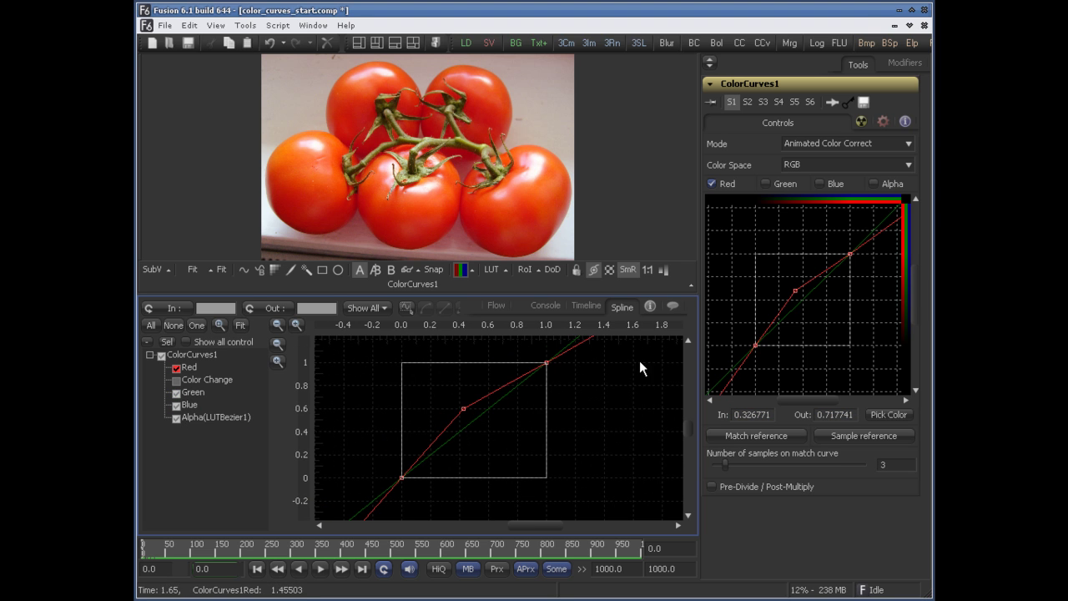
pyautogui.moveTo(639, 363); pyautogui.dragTo(627, 386)
pyautogui.moveTo(886, 233); pyautogui.dragTo(869, 219)
pyautogui.moveTo(582, 377); pyautogui.dragTo(562, 361)
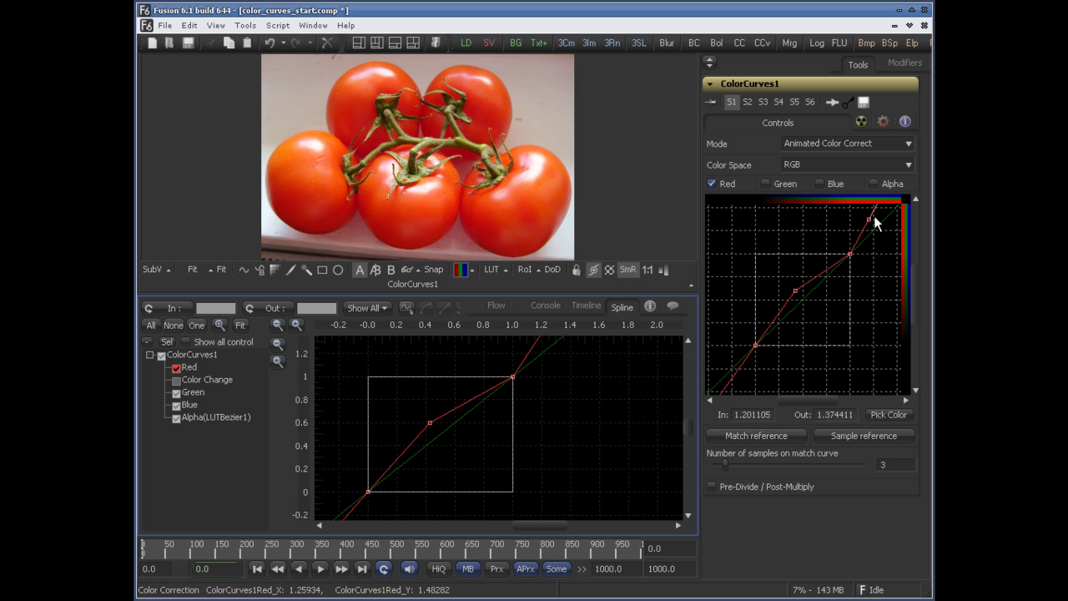
# Step: Delete the red curve's top point, then raise its middle point and make it linear
pyautogui.press('Delete')
pyautogui.moveTo(795, 293); pyautogui.dragTo(795, 306)
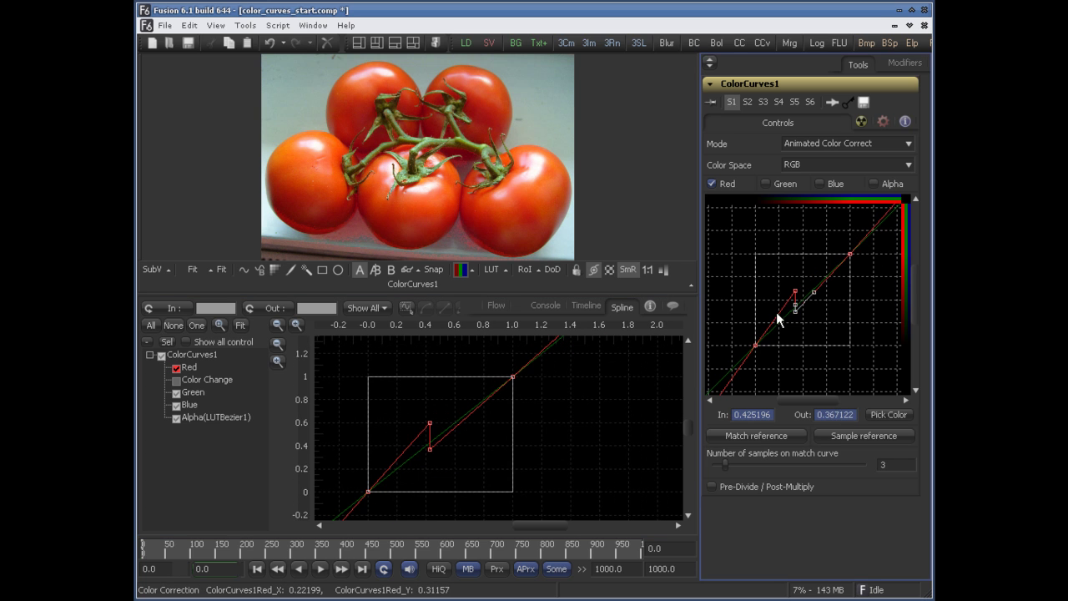
pyautogui.hotkey('ctrl', 'z')
pyautogui.click(796, 291)
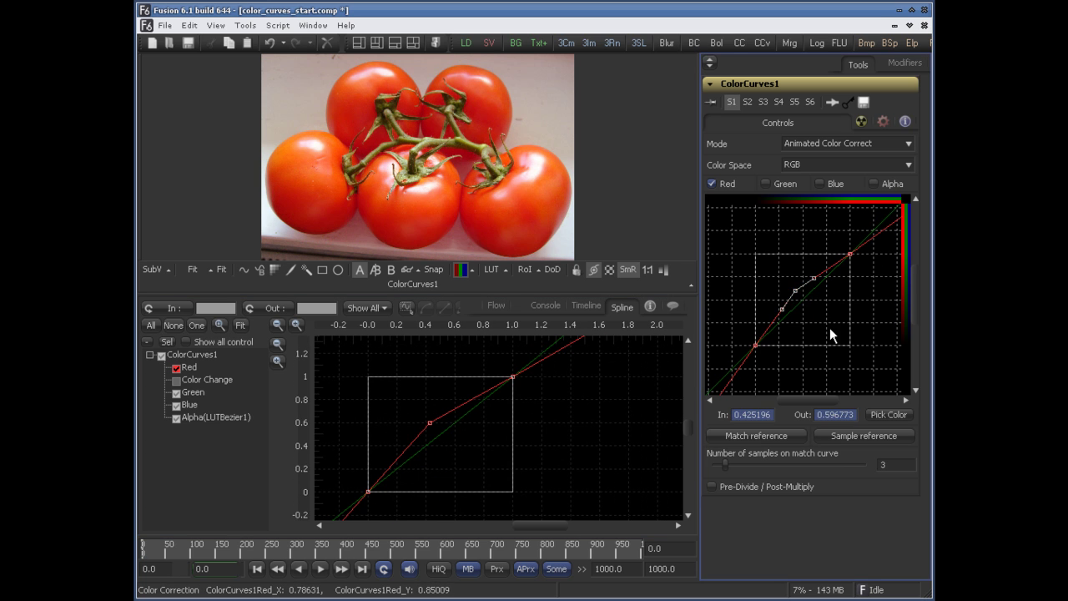
pyautogui.moveTo(795, 290); pyautogui.dragTo(791, 288)
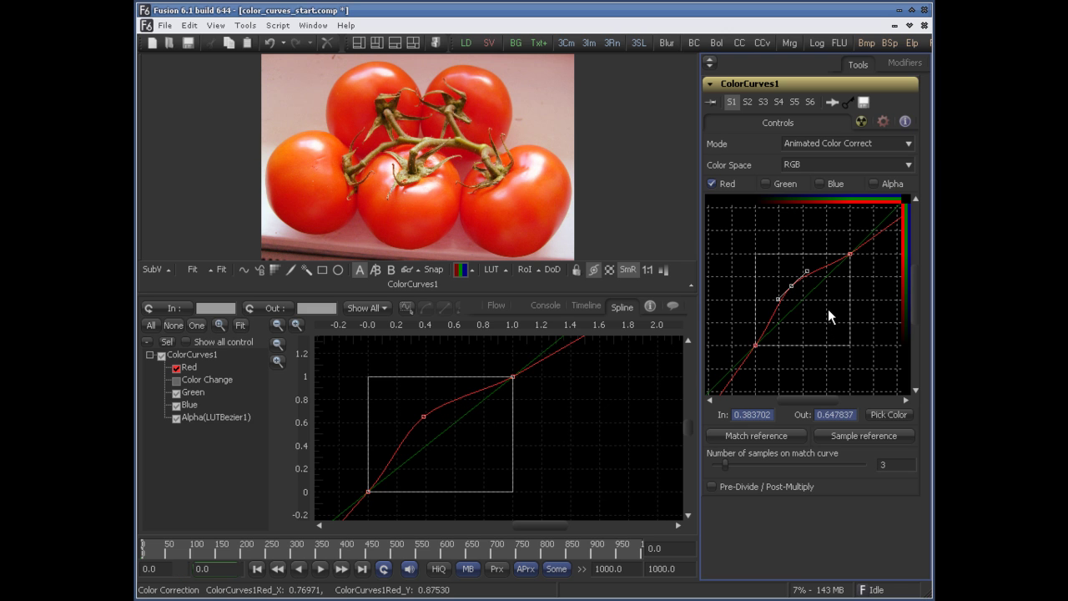
pyautogui.hotkey('shift', 'l')
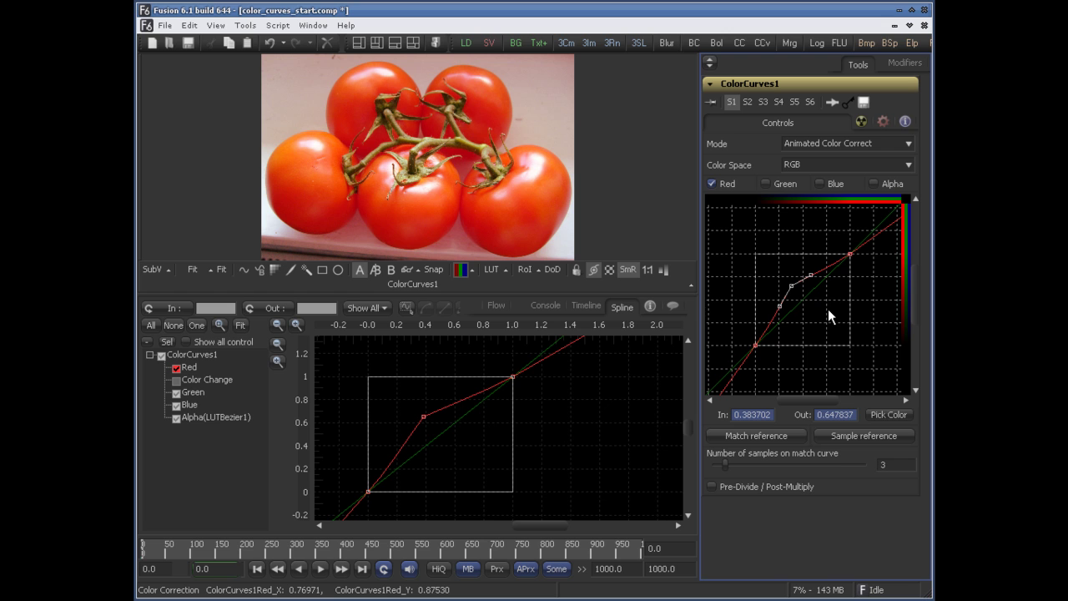
# Step: Reset the red curve to a straight diagonal and add a control point
pyautogui.rightClick(795, 239)
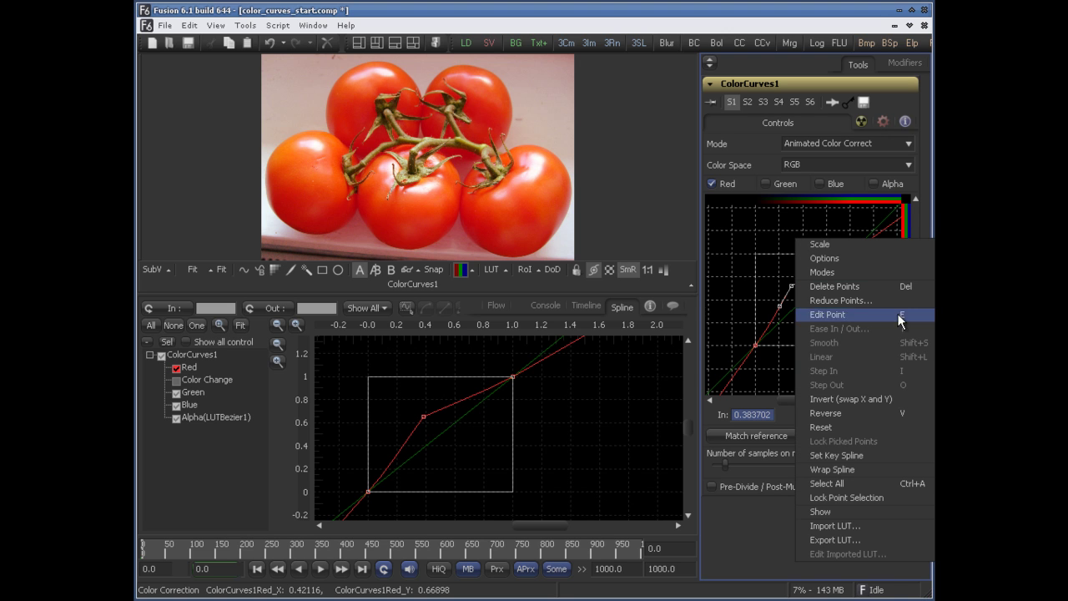
pyautogui.click(854, 425)
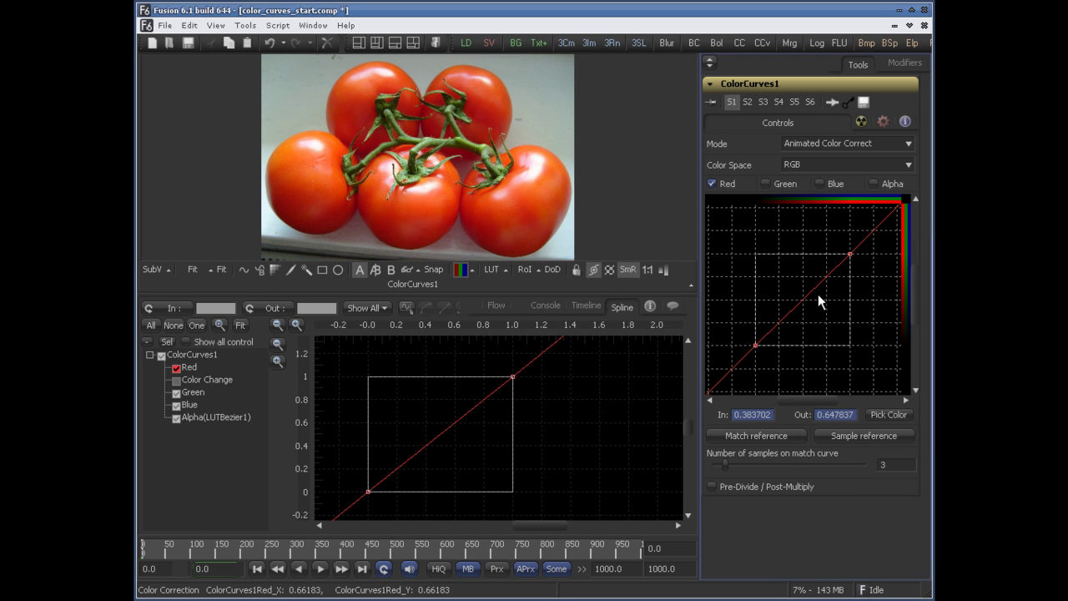
pyautogui.click(848, 253)
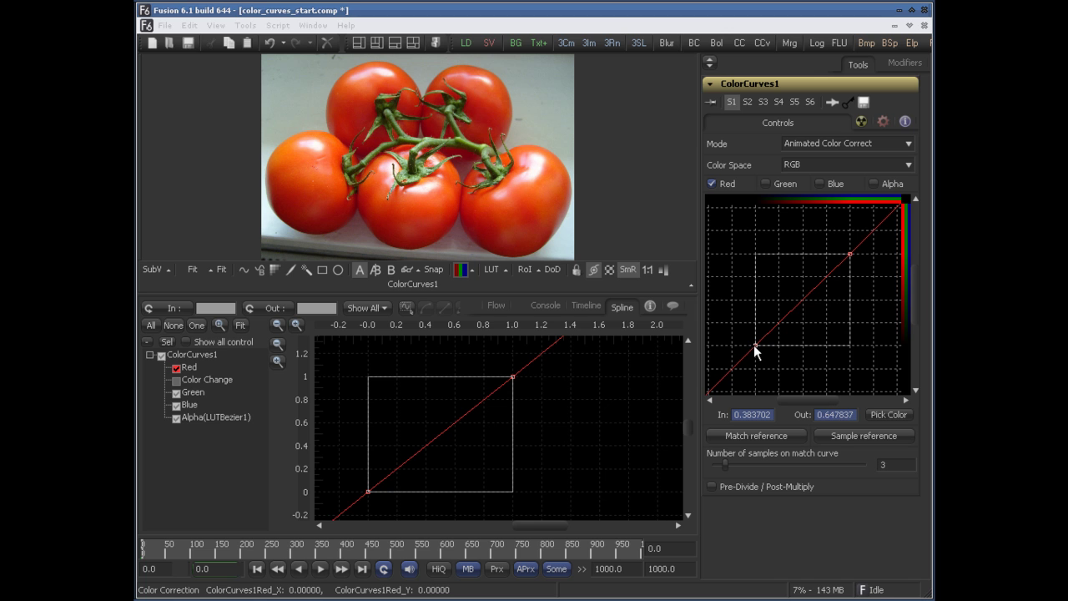
# Step: In the flow, replace ColorCurves1 with a fresh Color Curves node after ChannelBooleans1
pyautogui.click(496, 306)
pyautogui.click(572, 411)
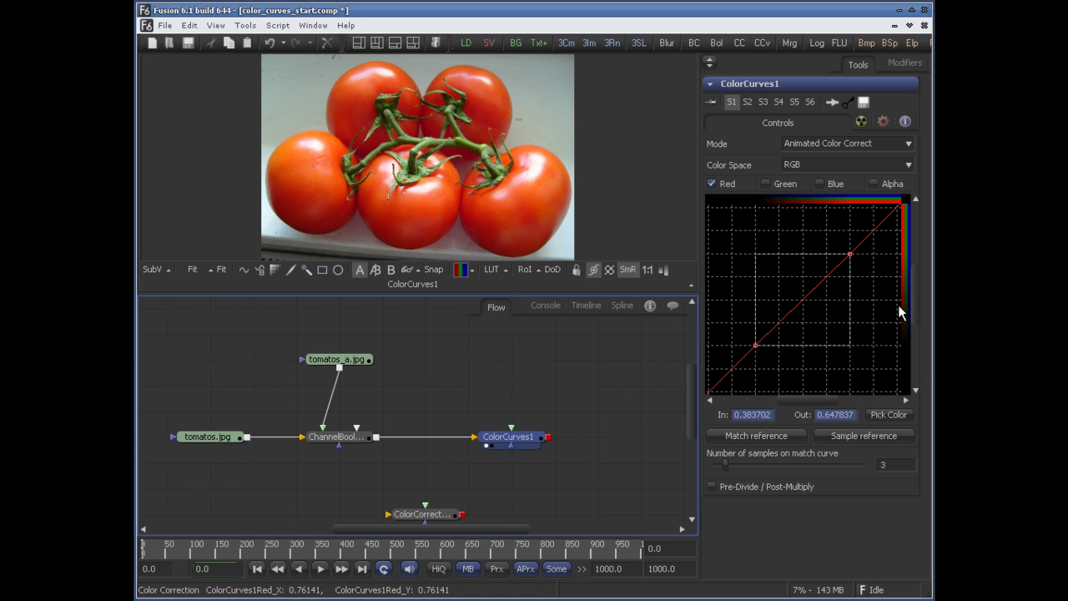
pyautogui.hotkey('ctrl', 'z')
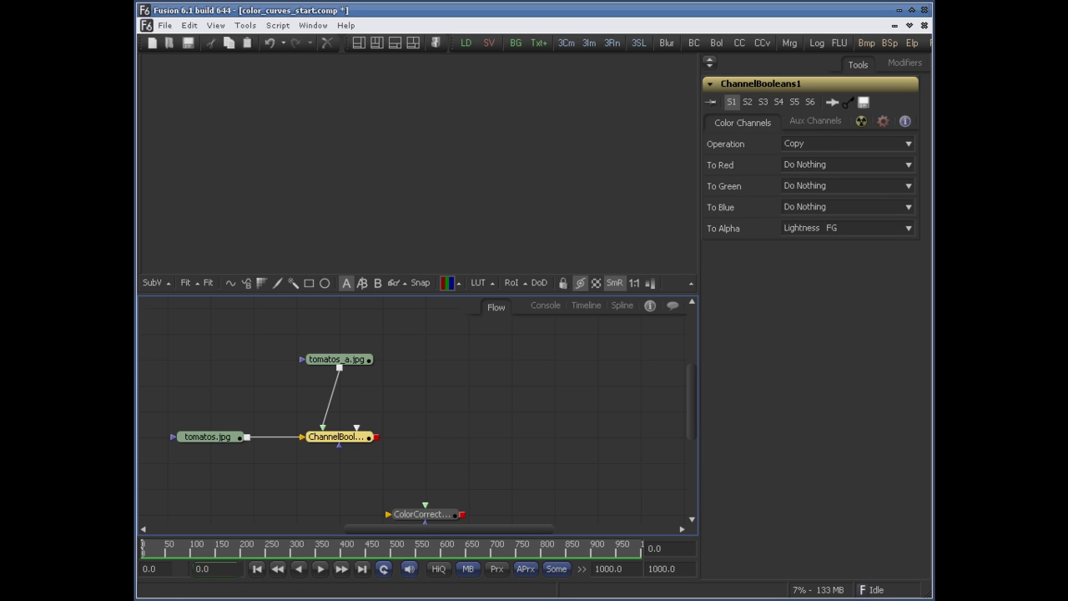
pyautogui.hotkey('ctrl', 'y')
pyautogui.moveTo(428, 436); pyautogui.dragTo(509, 437)
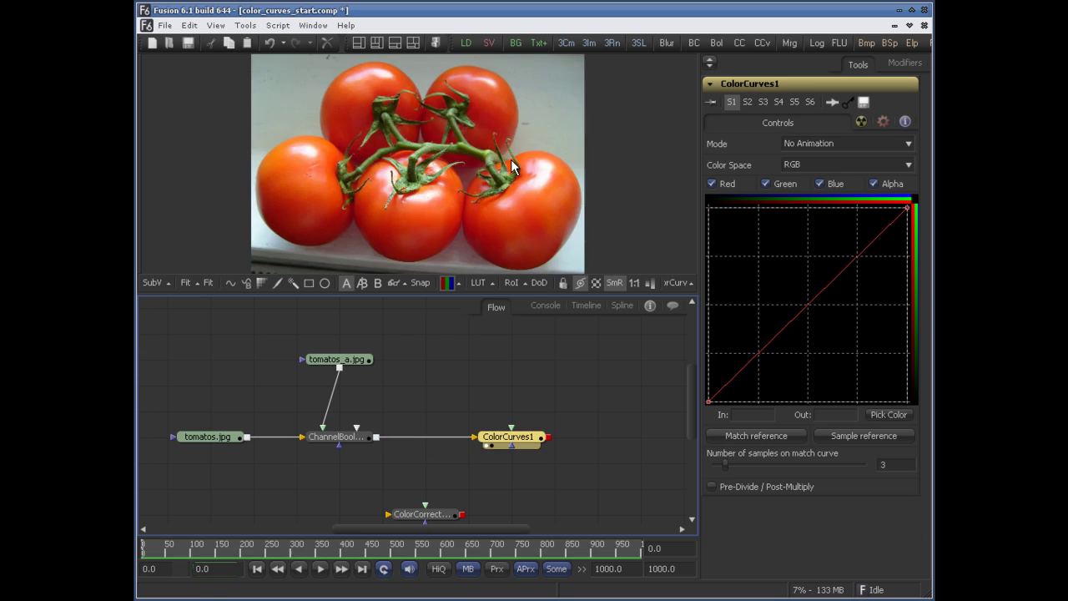
# Step: Disable the Green, Blue and Alpha channels on ColorCurves1
pyautogui.click(783, 186)
pyautogui.click(822, 184)
pyautogui.click(874, 184)
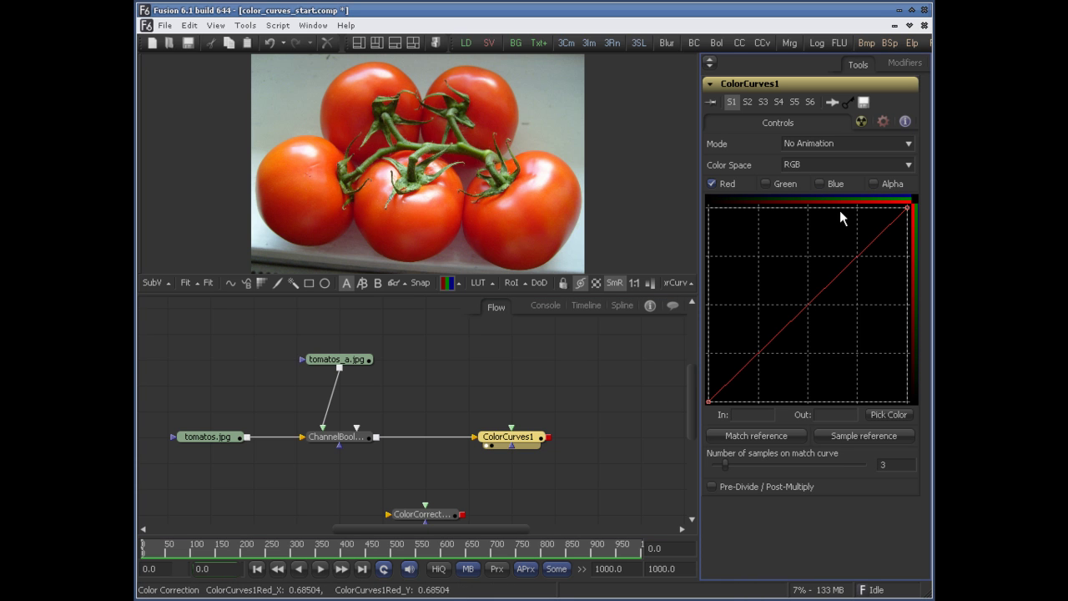
# Step: Raise the red curve's midpoint, then reset the curve to a straight diagonal
pyautogui.click(808, 306)
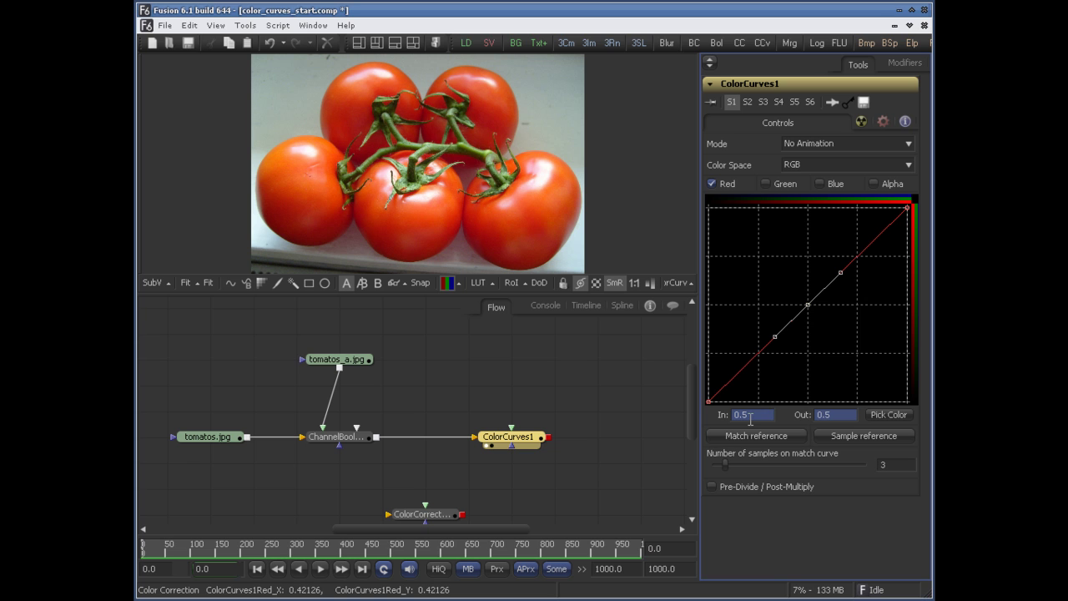
pyautogui.moveTo(808, 305); pyautogui.dragTo(793, 288)
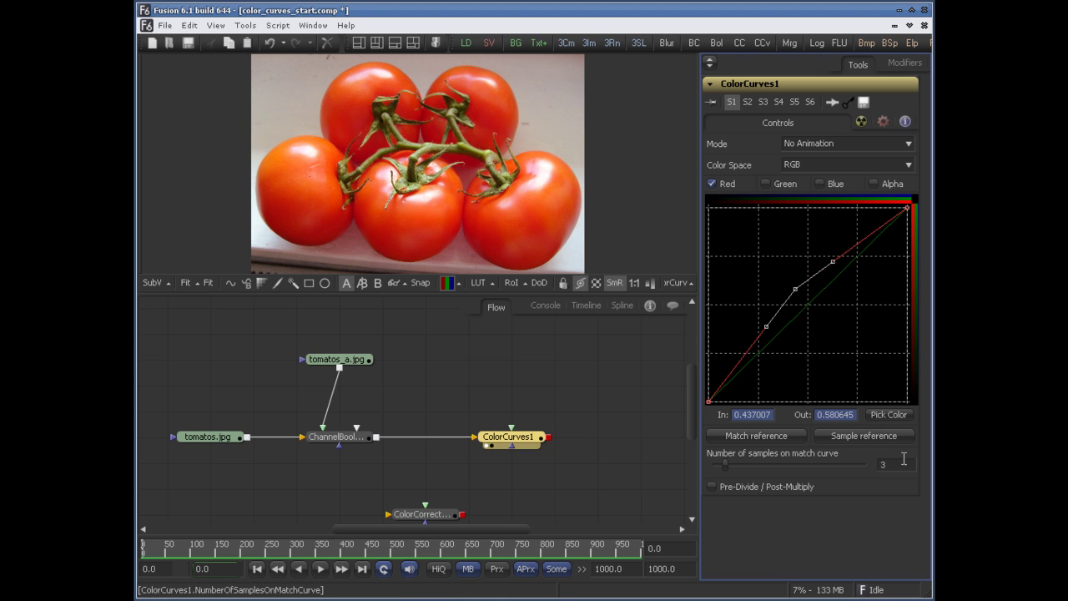
pyautogui.rightClick(794, 287)
pyautogui.click(837, 444)
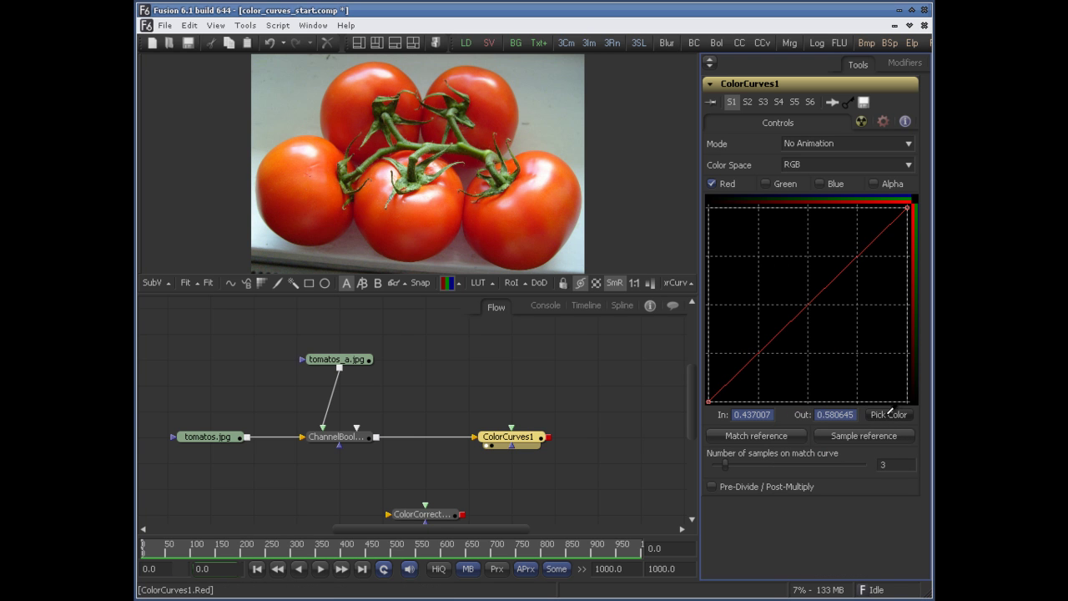
# Step: Sample the tomato colour onto the red curve and pull its upper part into a dip
pyautogui.click(527, 198)
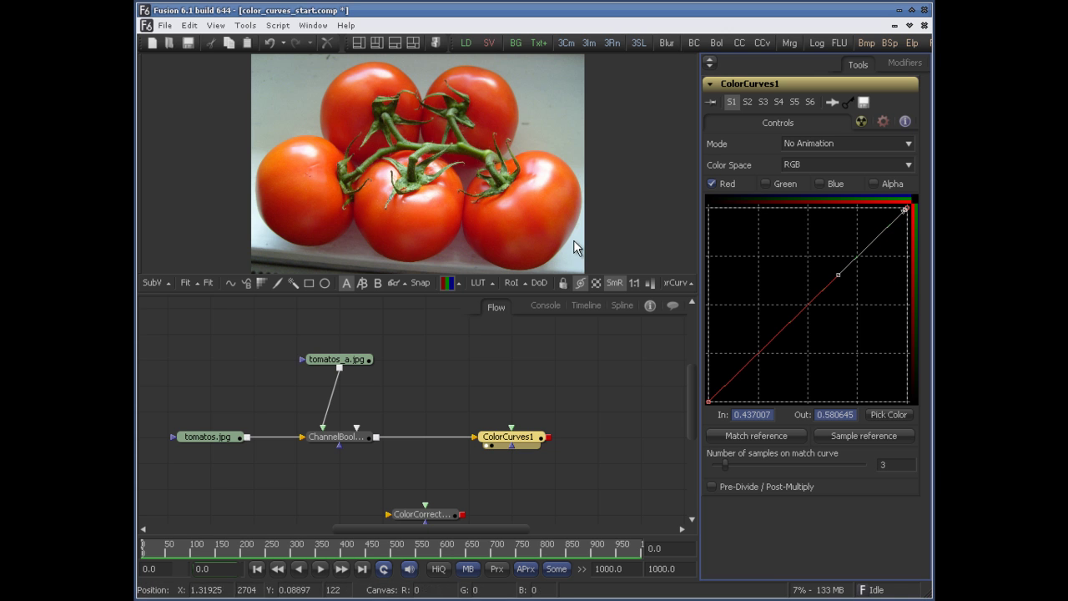
pyautogui.moveTo(887, 414)
pyautogui.mouseDown()
pyautogui.moveTo(517, 234)
pyautogui.moveTo(511, 218)
pyautogui.moveTo(504, 226)
pyautogui.mouseUp()
pyautogui.click(876, 235)
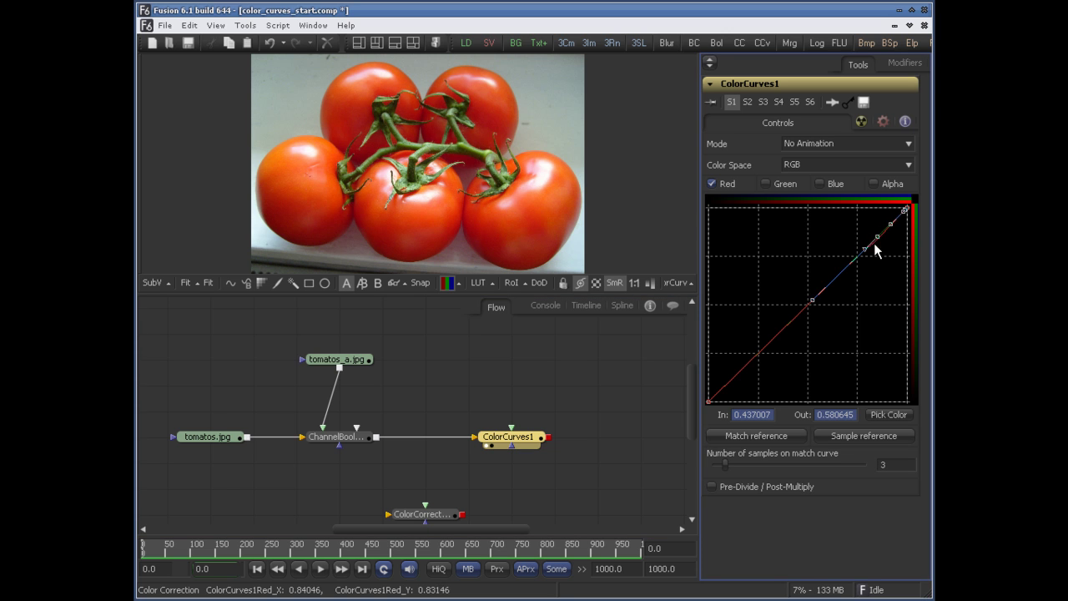
pyautogui.moveTo(872, 229); pyautogui.dragTo(882, 297)
# Step: Undo the dip, enable key-spline editing, then try and undo a red curve boost
pyautogui.press('super')
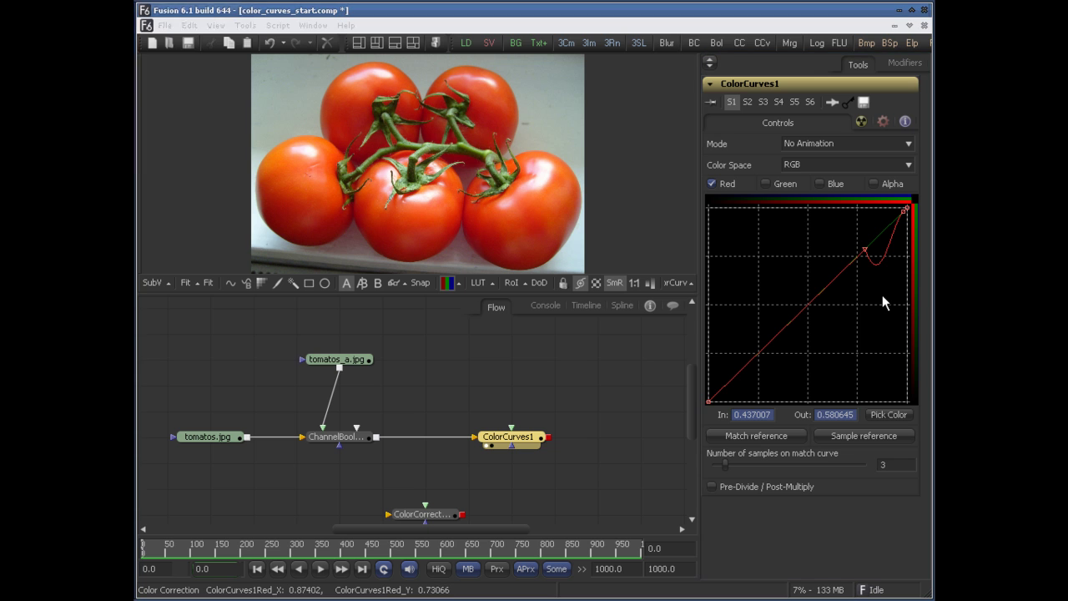
pyautogui.click(684, 24)
pyautogui.hotkey('ctrl', 'z')
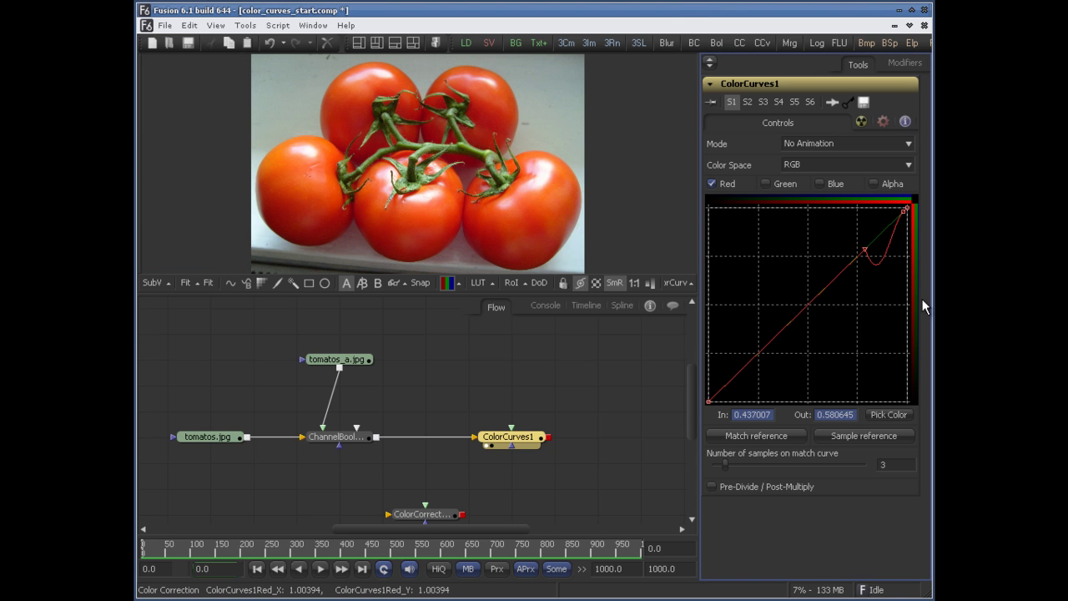
pyautogui.rightClick(864, 248)
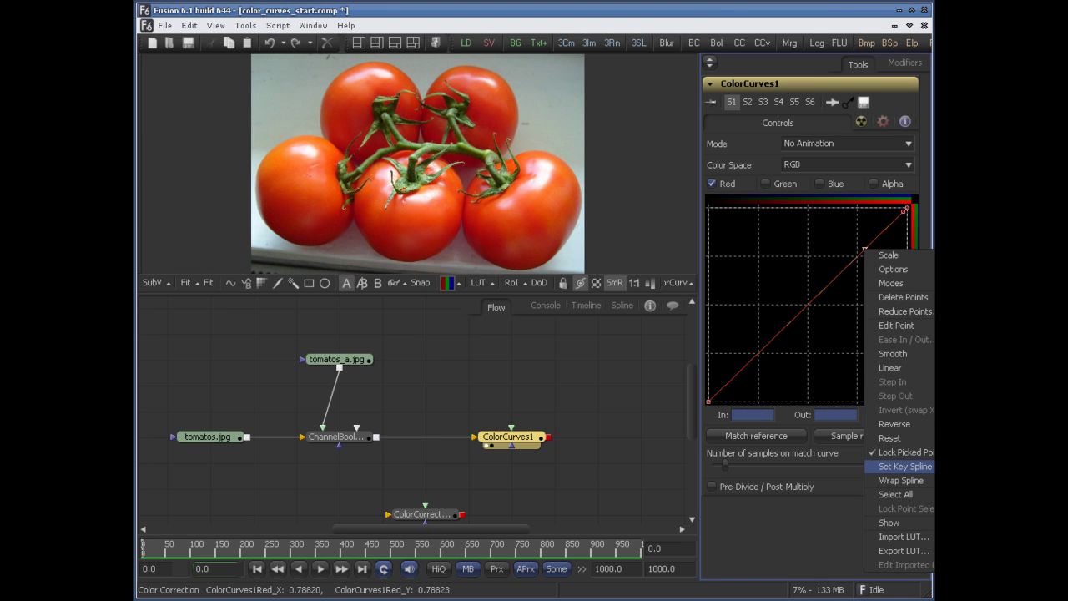
pyautogui.click(922, 456)
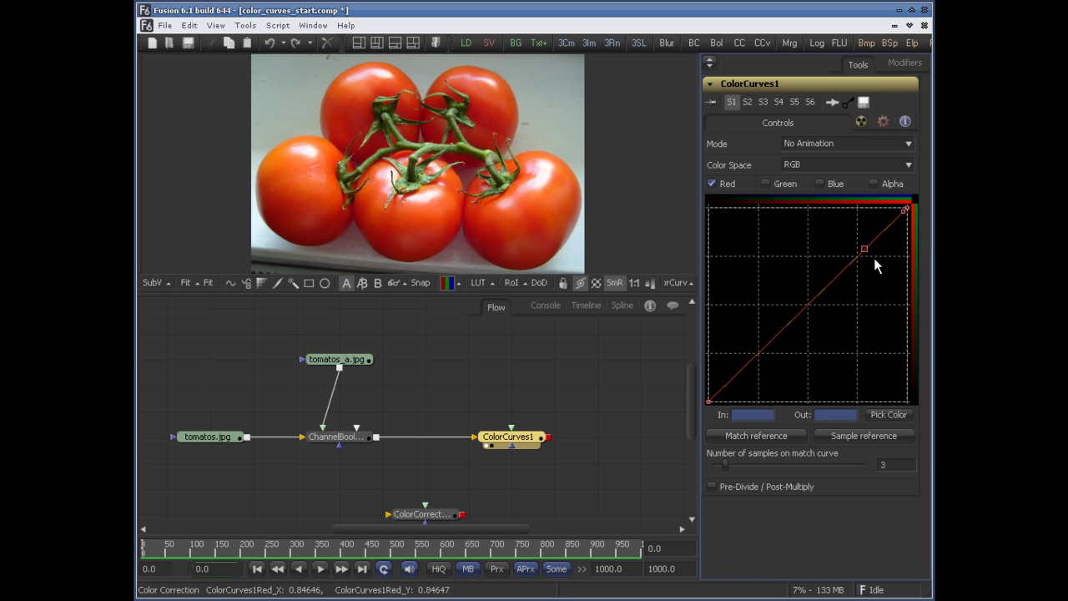
pyautogui.moveTo(865, 249); pyautogui.dragTo(835, 230)
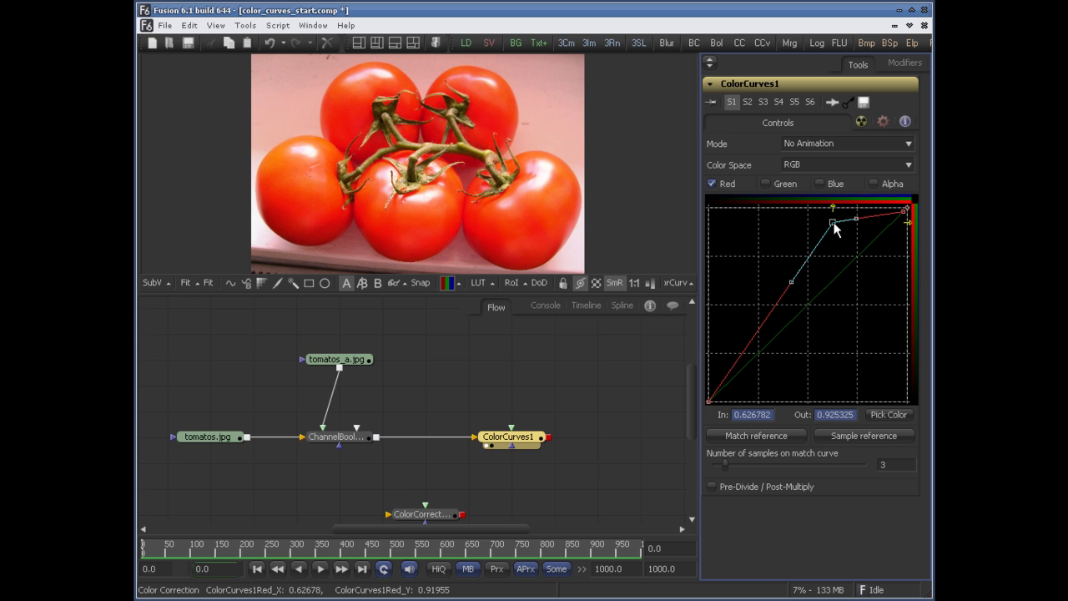
pyautogui.hotkey('ctrl', 'z')
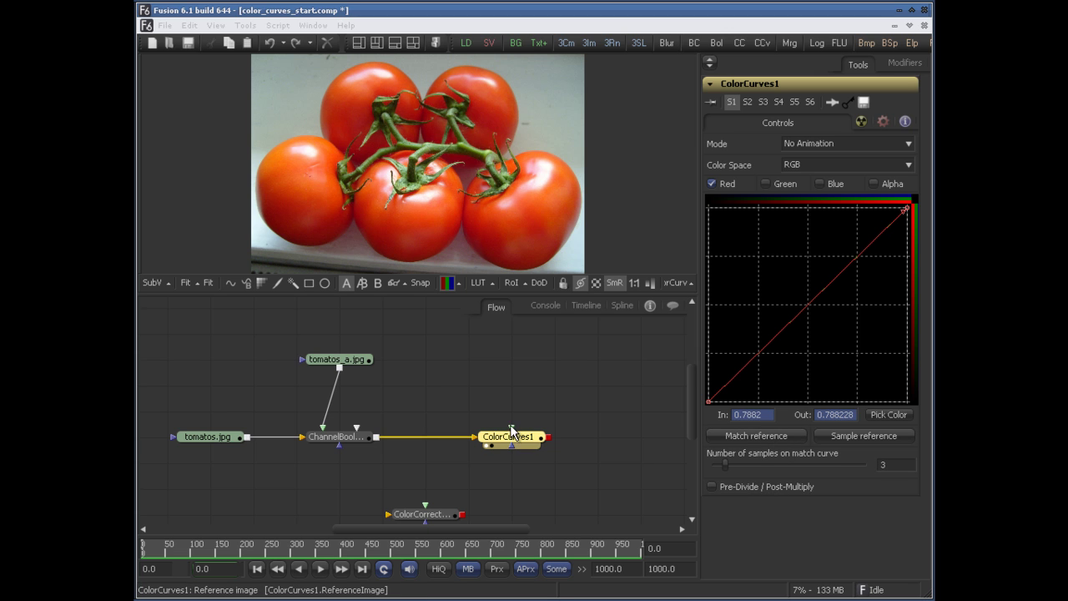
# Step: Feed ChannelBooleans1 into the Color Corrector, view its result, and drag its output onto ColorCurves1
pyautogui.moveTo(520, 392); pyautogui.dragTo(534, 382)
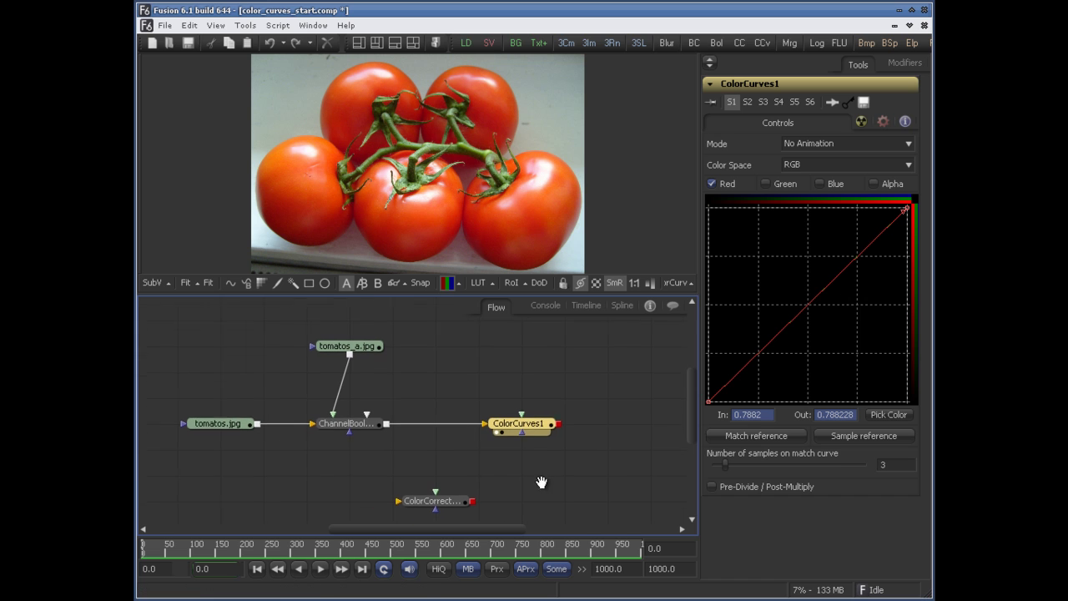
pyautogui.moveTo(542, 484); pyautogui.dragTo(349, 453)
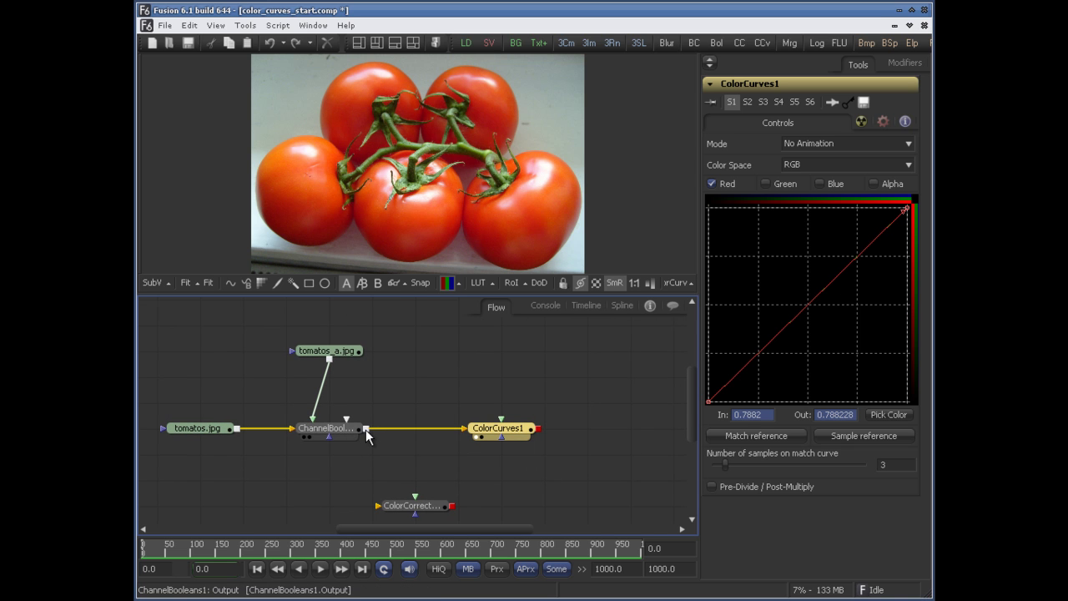
pyautogui.click(411, 505)
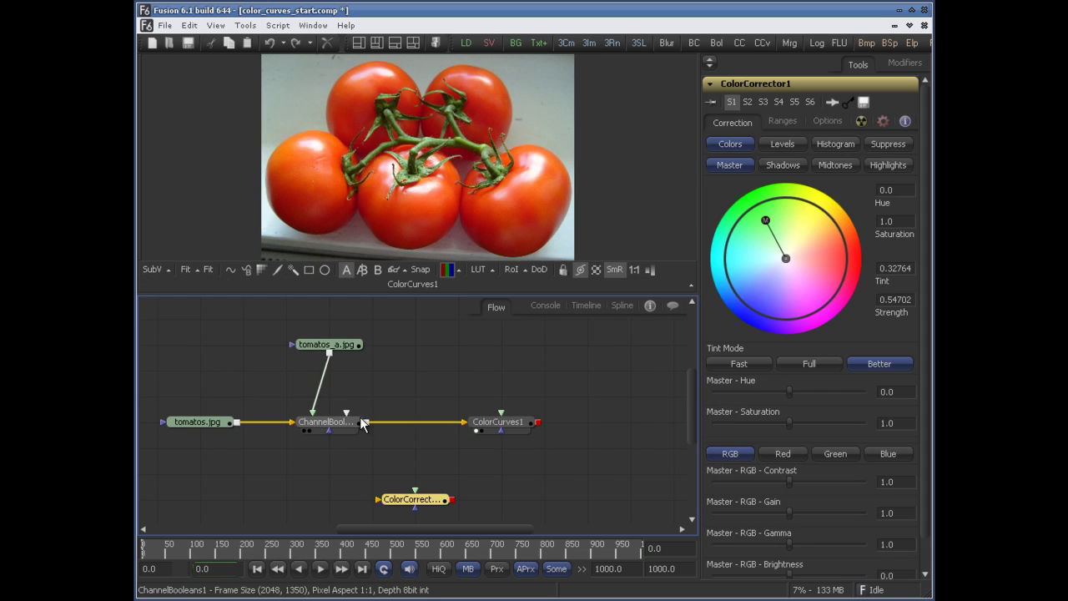
pyautogui.moveTo(365, 423); pyautogui.dragTo(379, 499)
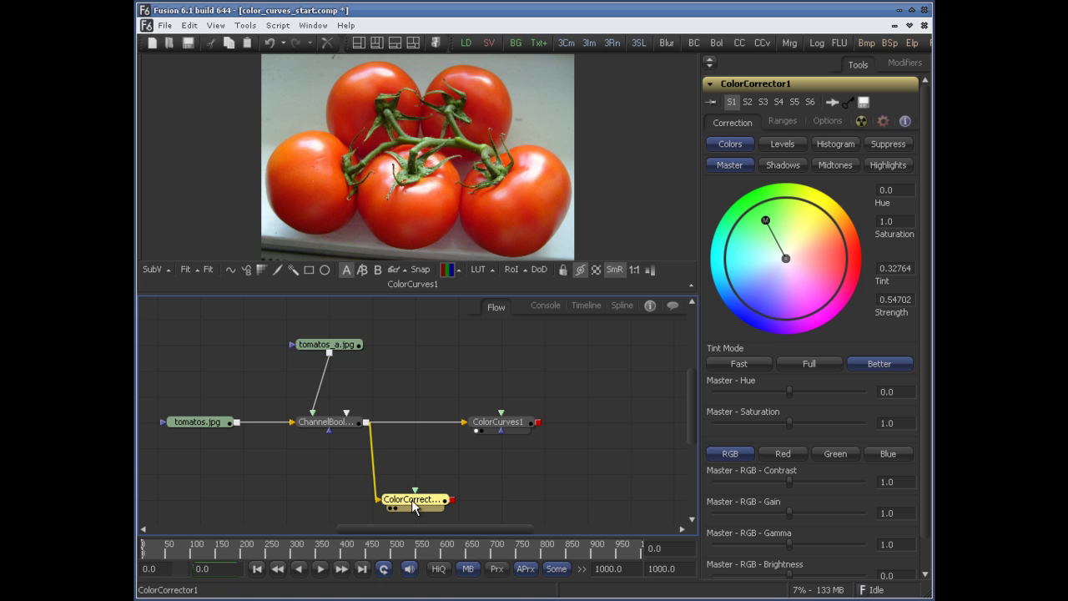
pyautogui.press('1')
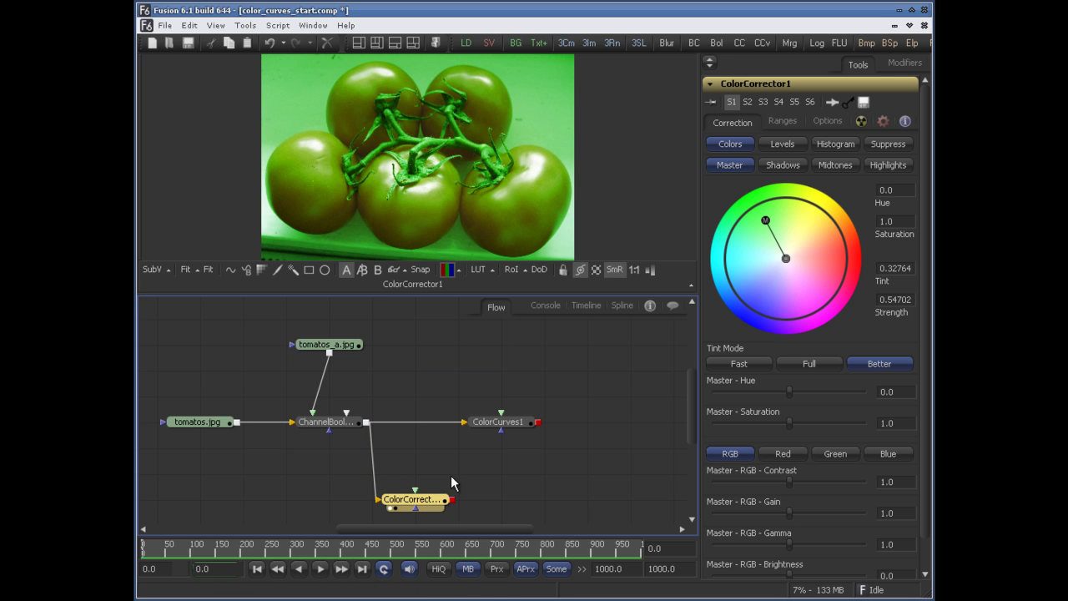
pyautogui.moveTo(584, 463); pyautogui.dragTo(534, 452)
pyautogui.moveTo(408, 498); pyautogui.dragTo(495, 200)
# Step: Make the Color Corrector ColorCurves1's reference image, match it, lower the red midpoint, then uncheck Red
pyautogui.click(486, 444)
pyautogui.click(451, 419)
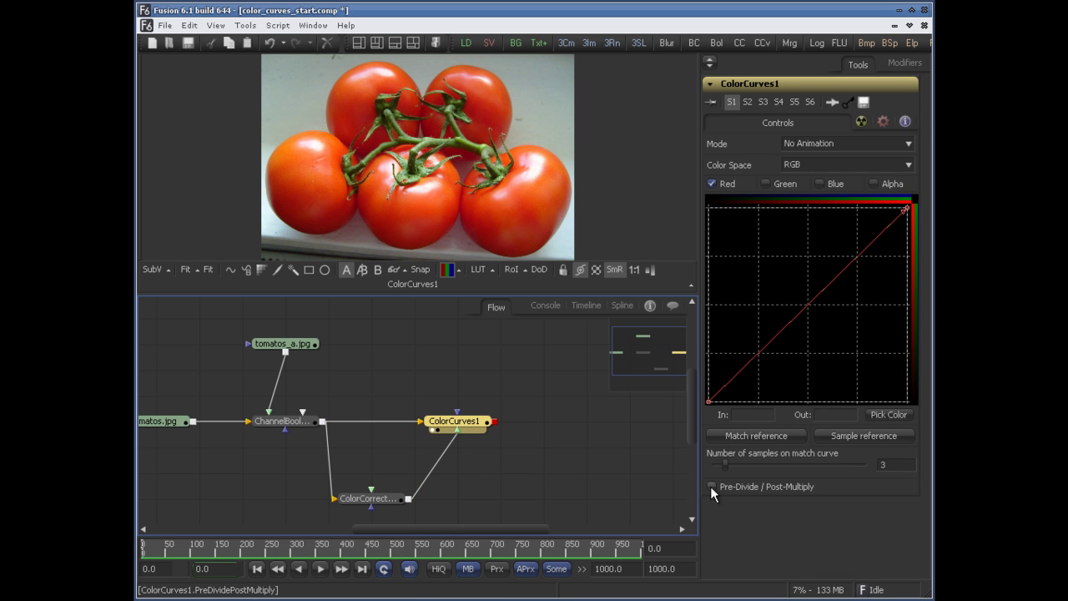
pyautogui.click(758, 436)
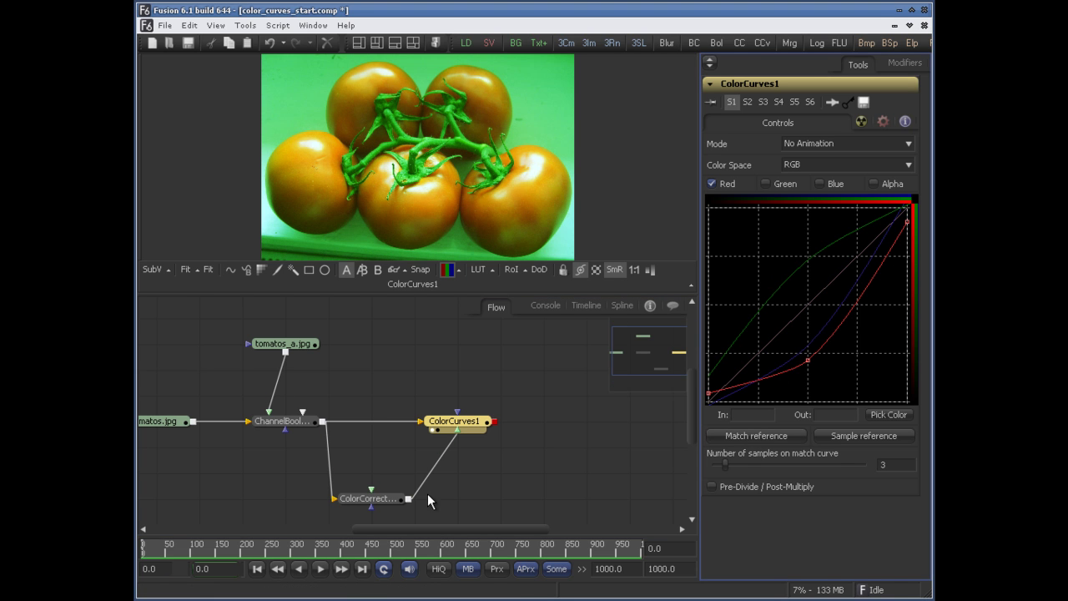
pyautogui.moveTo(808, 361)
pyautogui.mouseDown()
pyautogui.moveTo(818, 371)
pyautogui.moveTo(774, 306)
pyautogui.moveTo(820, 366)
pyautogui.mouseUp()
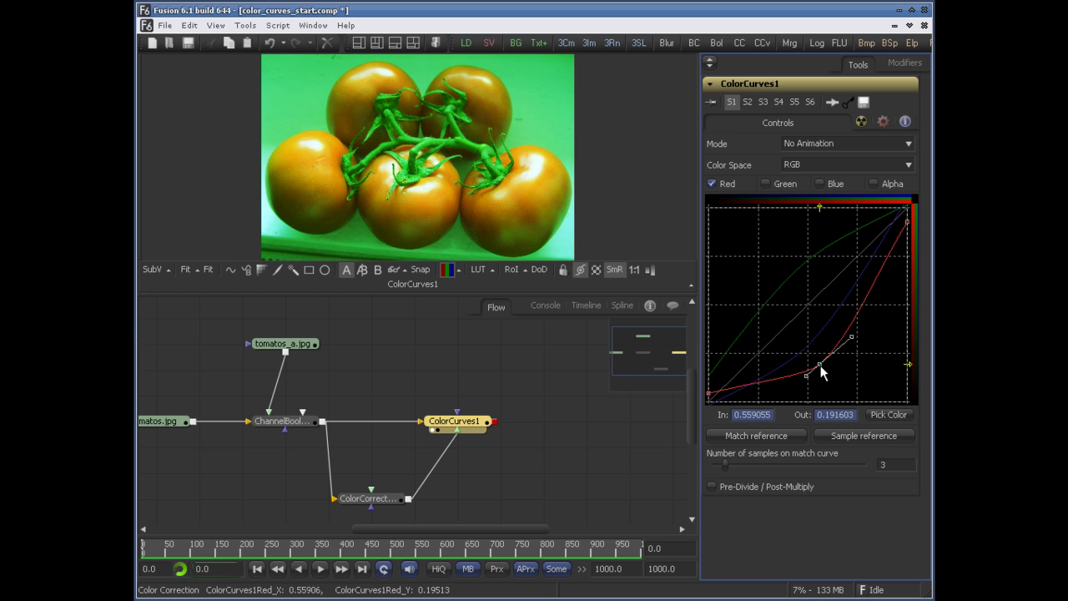
pyautogui.click(804, 264)
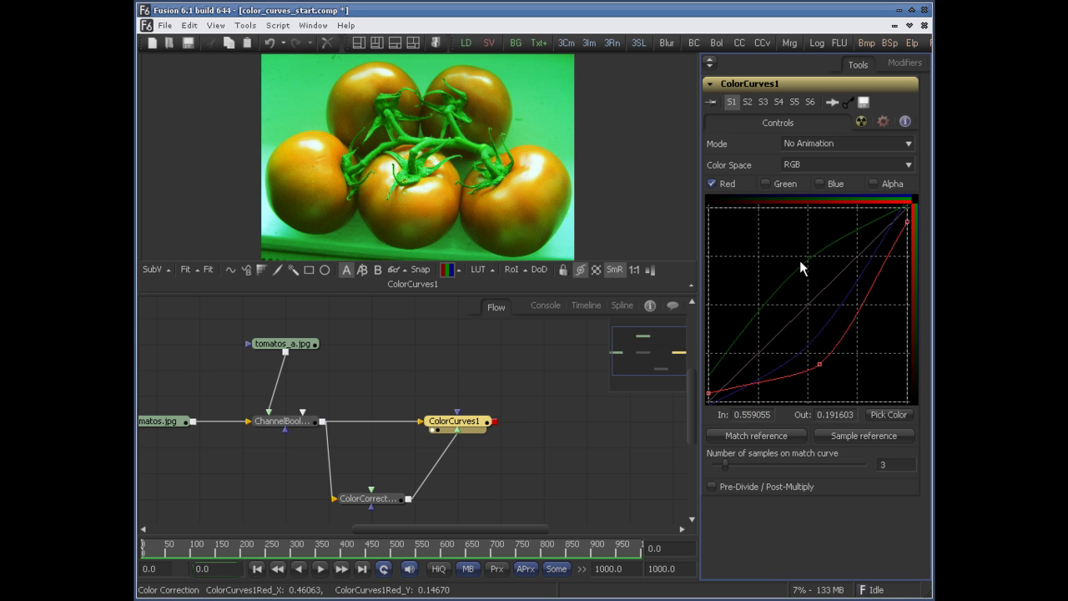
pyautogui.click(721, 183)
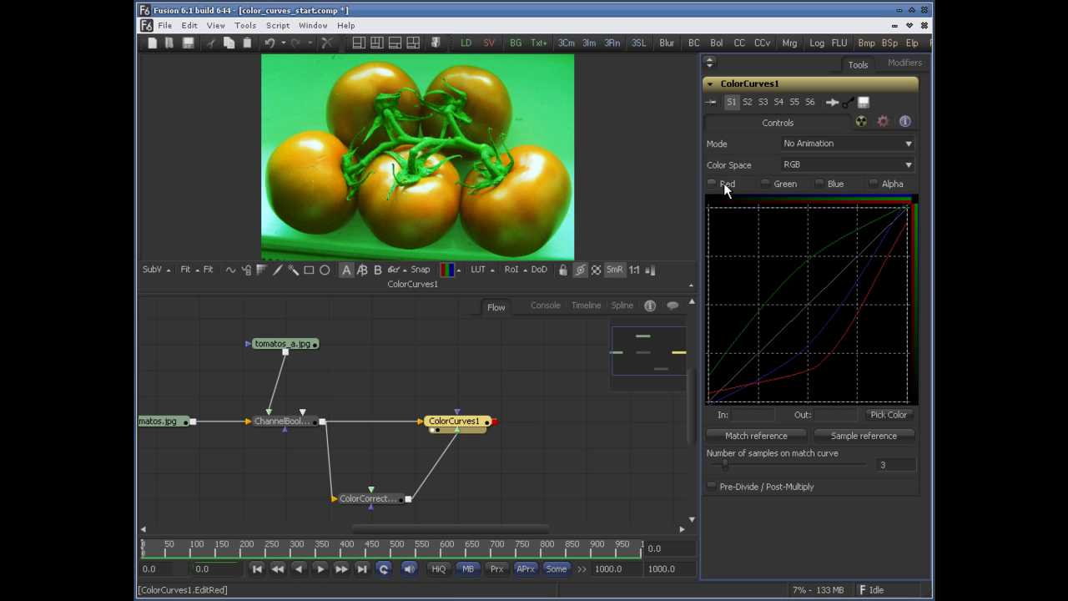
# Step: Add and adjust a point on the green curve, then turn Green off again
pyautogui.click(765, 184)
pyautogui.moveTo(805, 262)
pyautogui.mouseDown()
pyautogui.moveTo(812, 304)
pyautogui.moveTo(808, 281)
pyautogui.mouseUp()
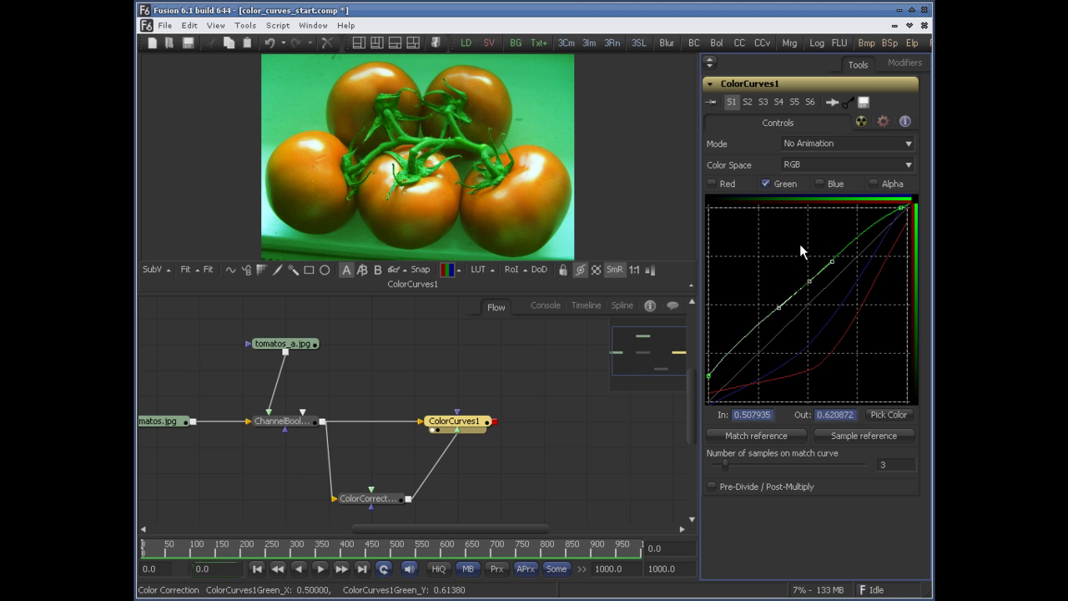
pyautogui.click(763, 184)
# Step: Raise the red midtones, pin the curve's dark end to 0 and reshape its top
pyautogui.click(710, 184)
pyautogui.moveTo(823, 369); pyautogui.dragTo(782, 286)
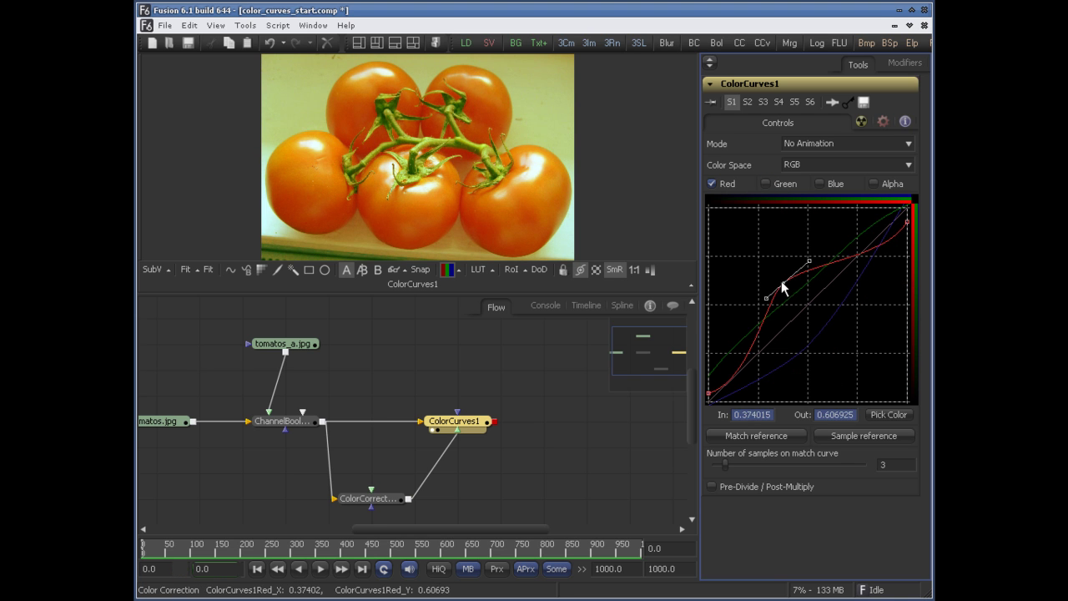
pyautogui.moveTo(708, 393); pyautogui.dragTo(731, 359)
pyautogui.moveTo(907, 221); pyautogui.dragTo(861, 234)
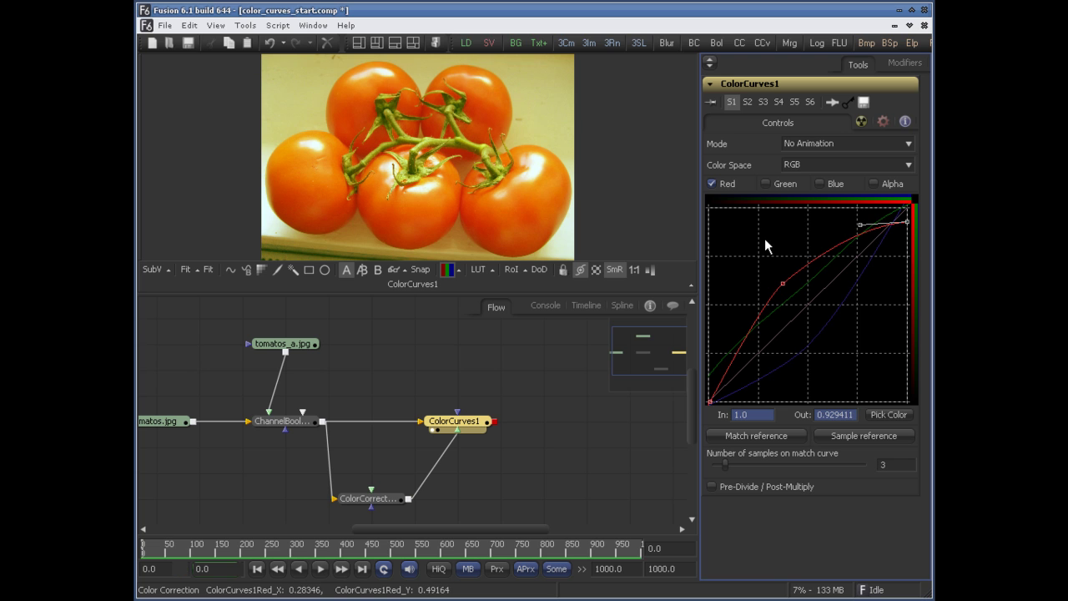
pyautogui.moveTo(782, 284)
pyautogui.mouseDown()
pyautogui.moveTo(784, 292)
pyautogui.moveTo(785, 283)
pyautogui.mouseUp()
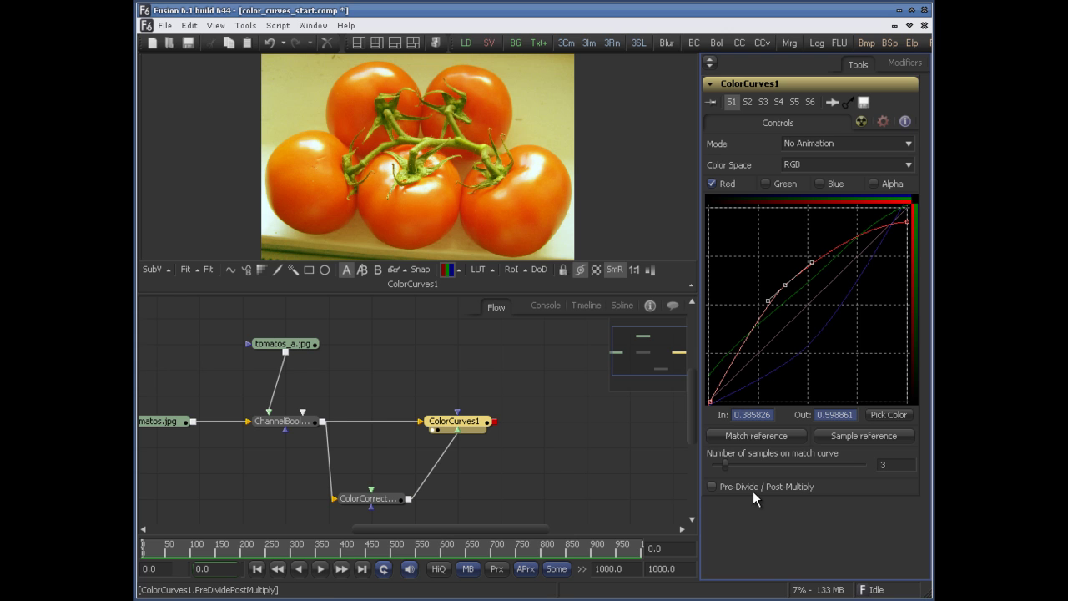
# Step: Show the viewer checkerboard, enable Pre-Divide/Post-Multiply, and open the Mode list
pyautogui.moveTo(445, 360); pyautogui.dragTo(458, 354)
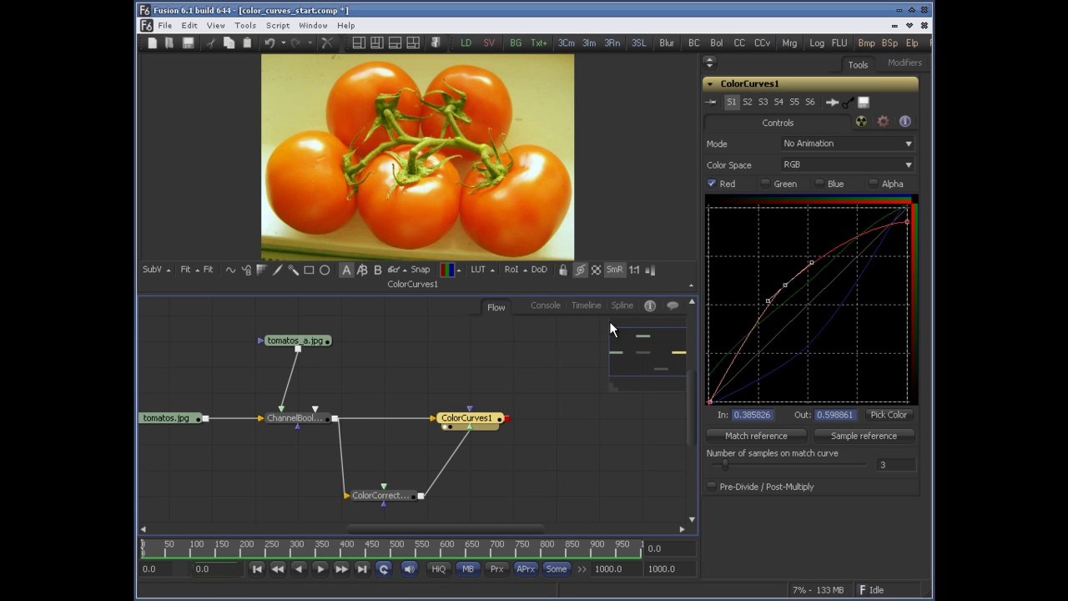
pyautogui.moveTo(579, 409)
pyautogui.mouseDown()
pyautogui.moveTo(593, 415)
pyautogui.moveTo(579, 409)
pyautogui.mouseUp()
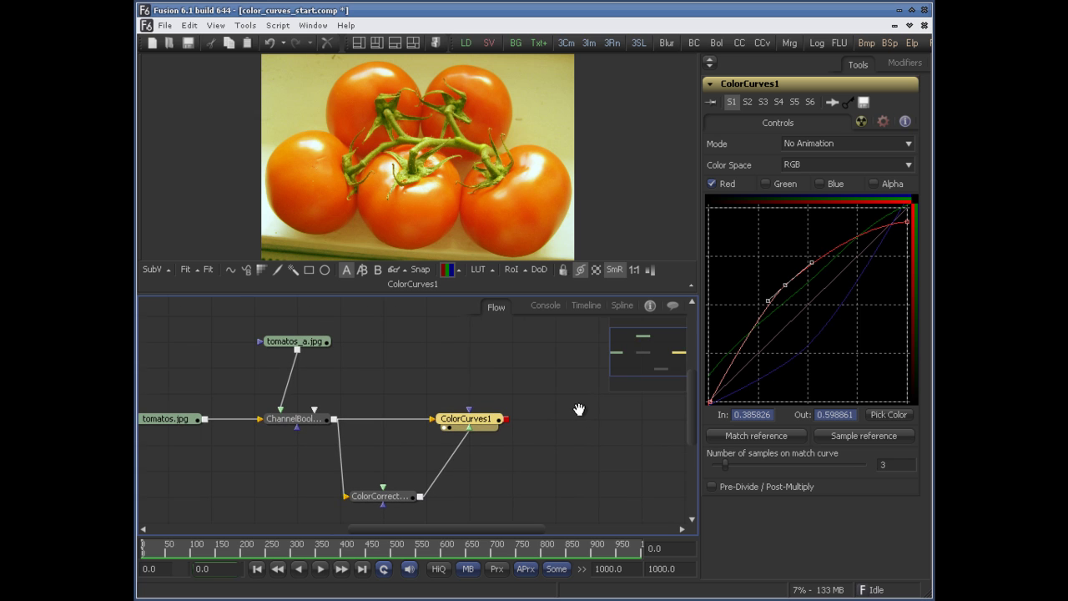
pyautogui.click(596, 269)
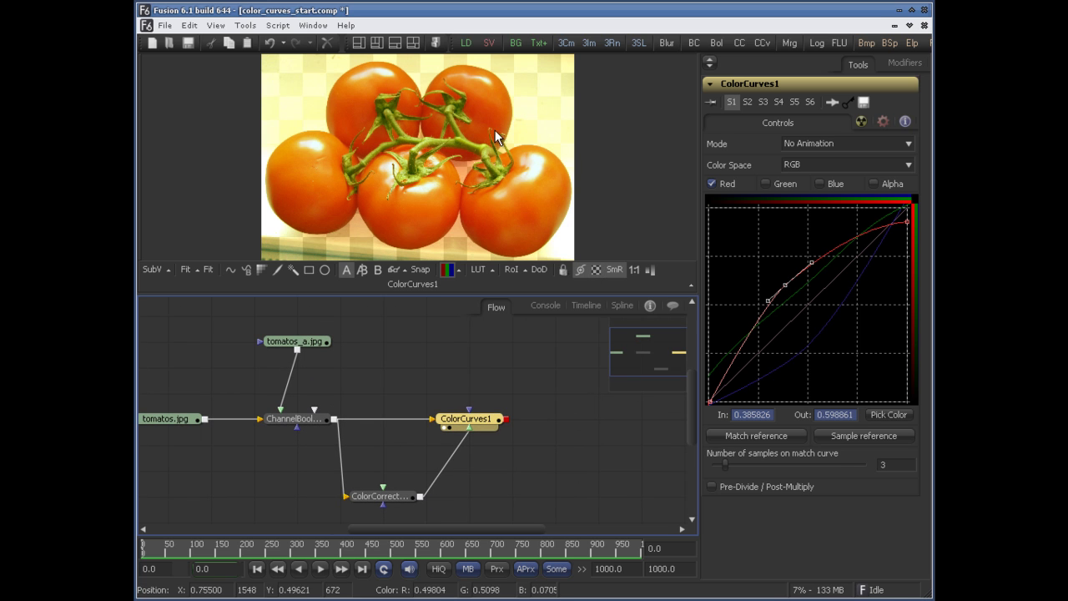
pyautogui.scroll(-1, 519, 409)
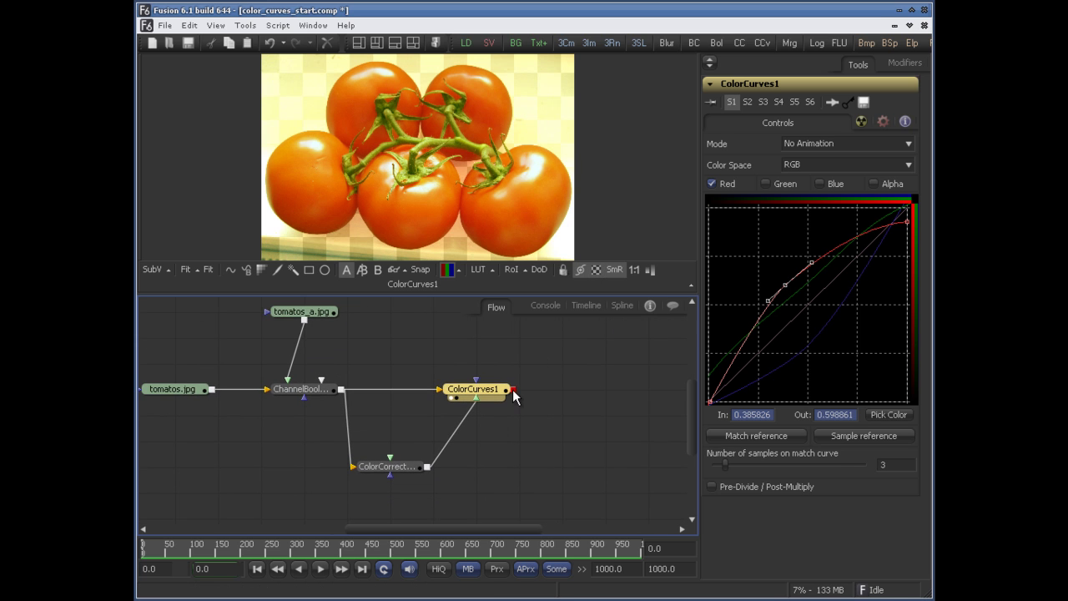
pyautogui.click(750, 487)
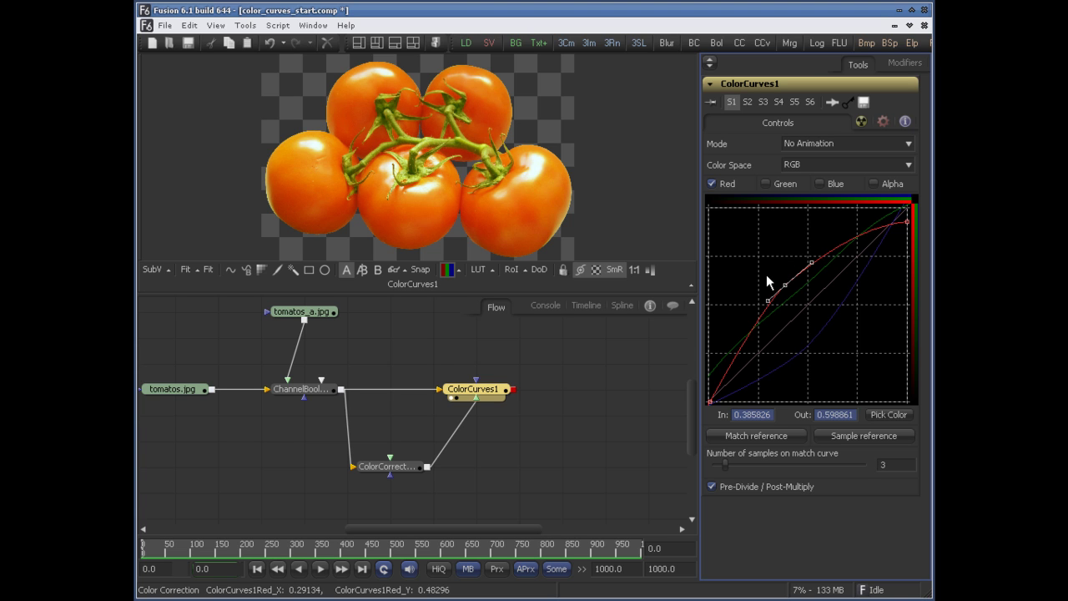
pyautogui.click(826, 144)
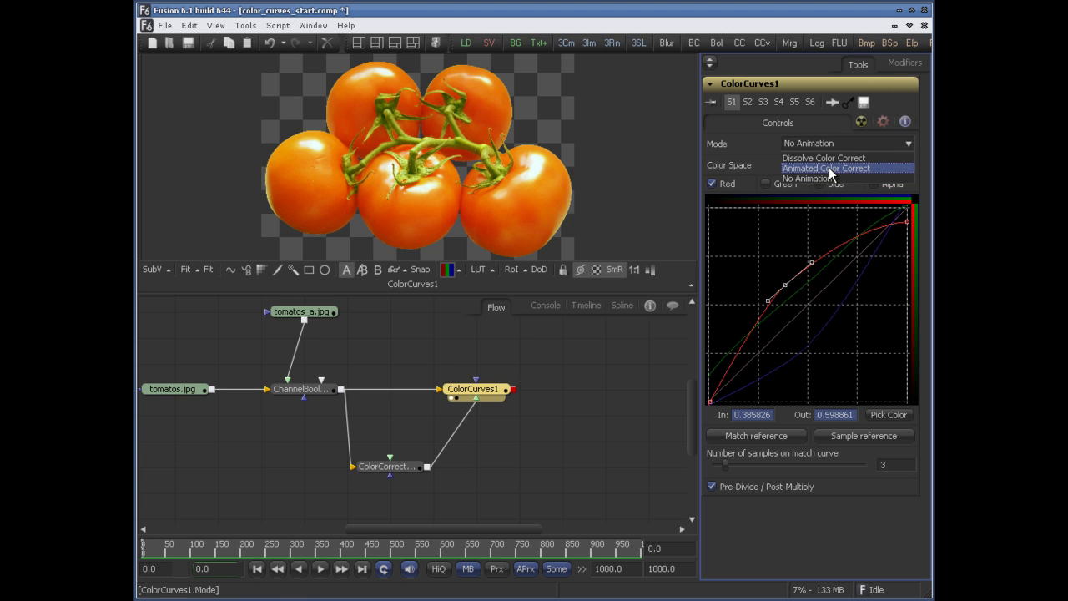